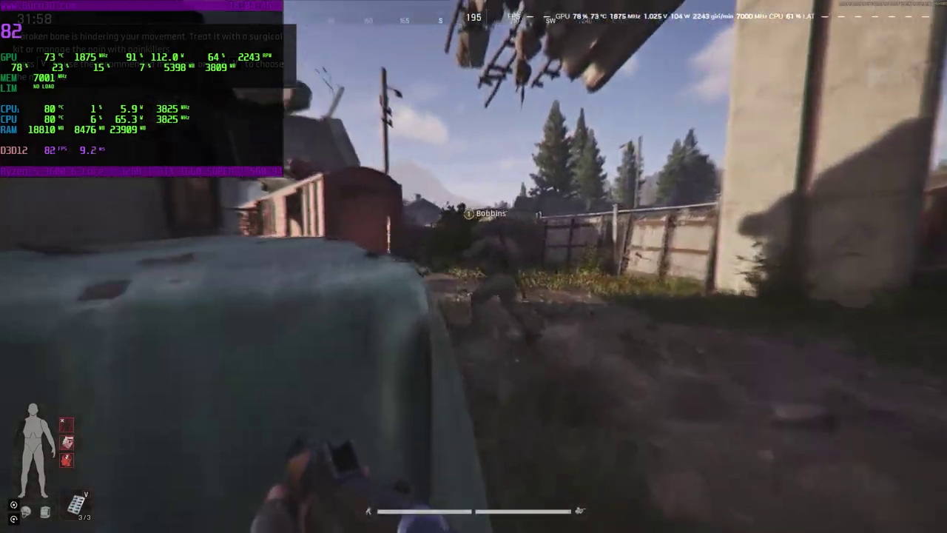
key("w")
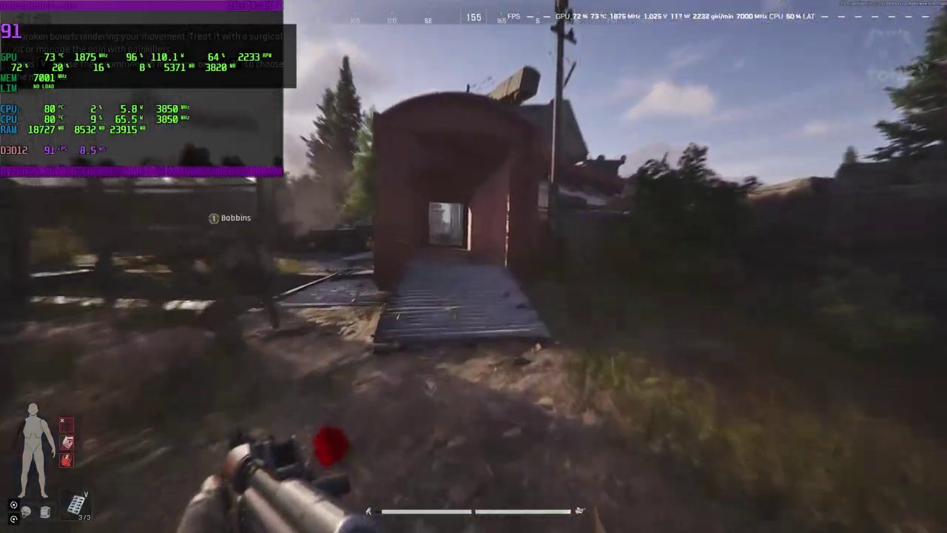
key("w")
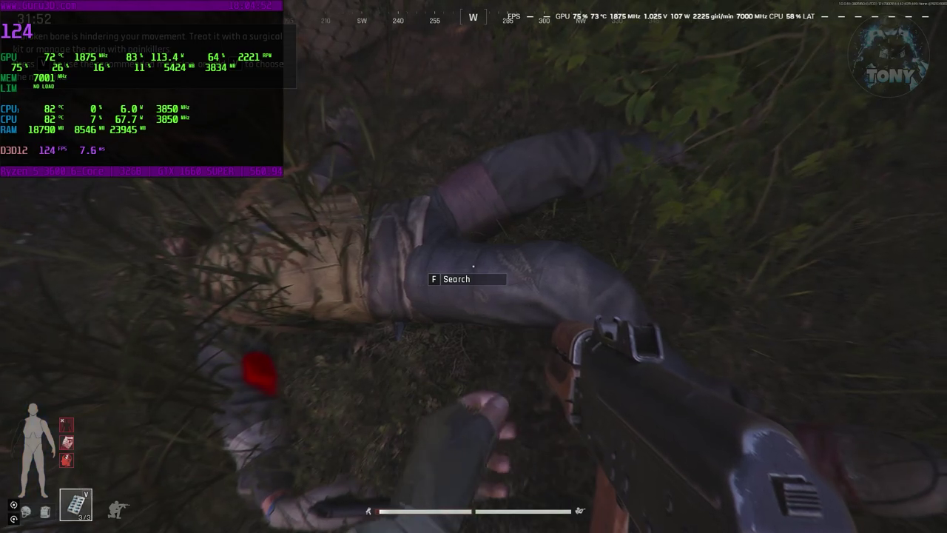
key("f")
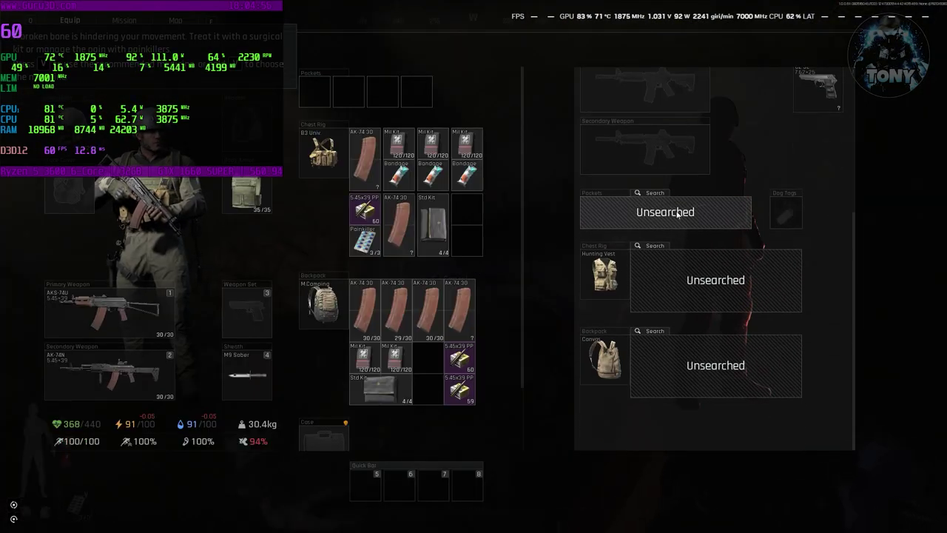
key("Tab")
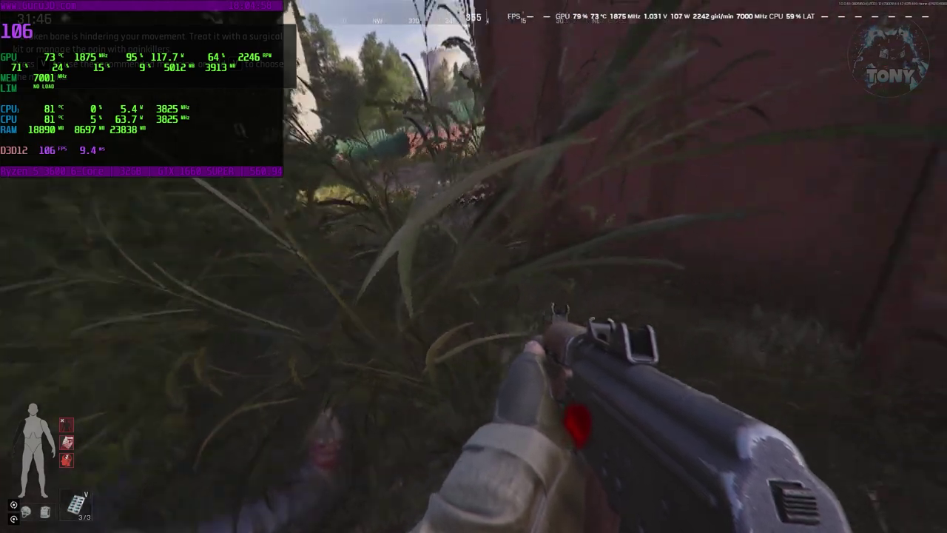
key("v")
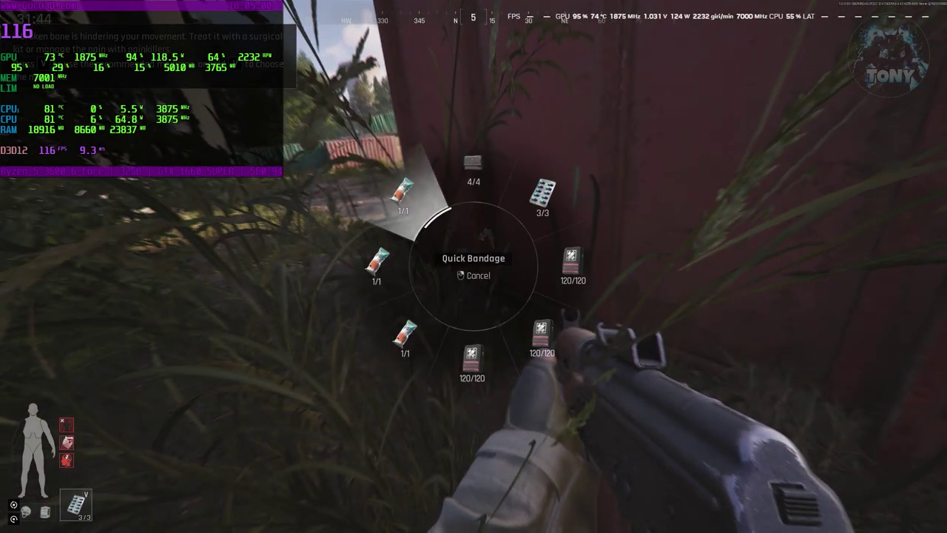
key("v")
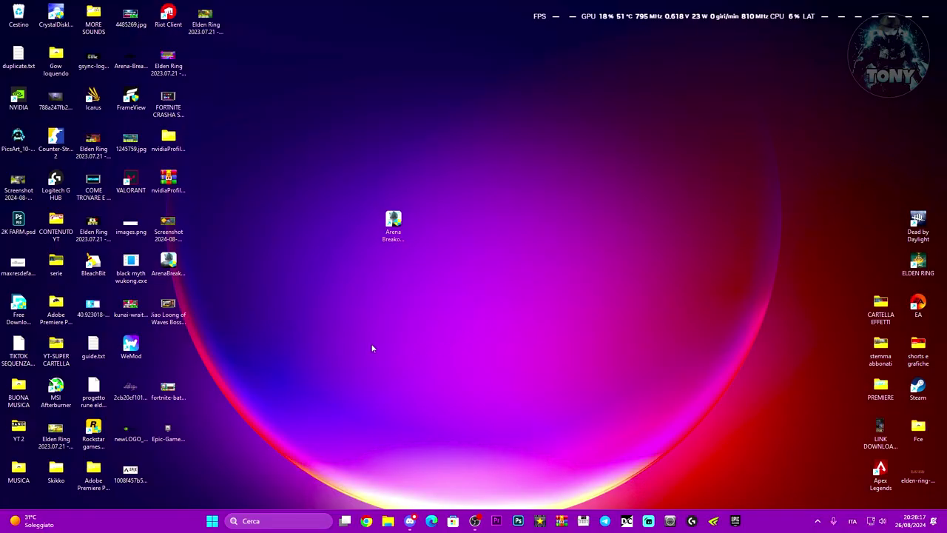
Step: Find and start Disk Cleanup (Pulizia disco) and have it scan drive C:
left_click(267, 520)
type("pulizia disco")
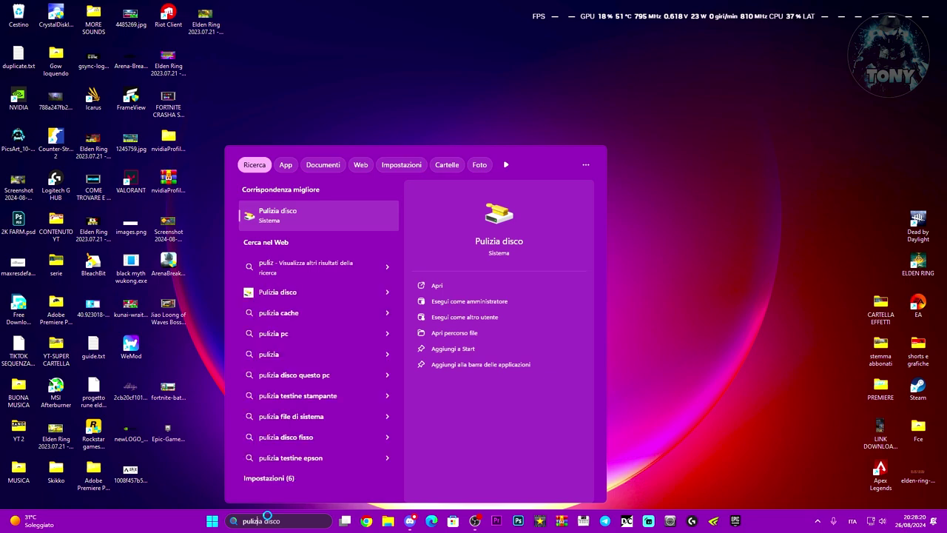
key("Return")
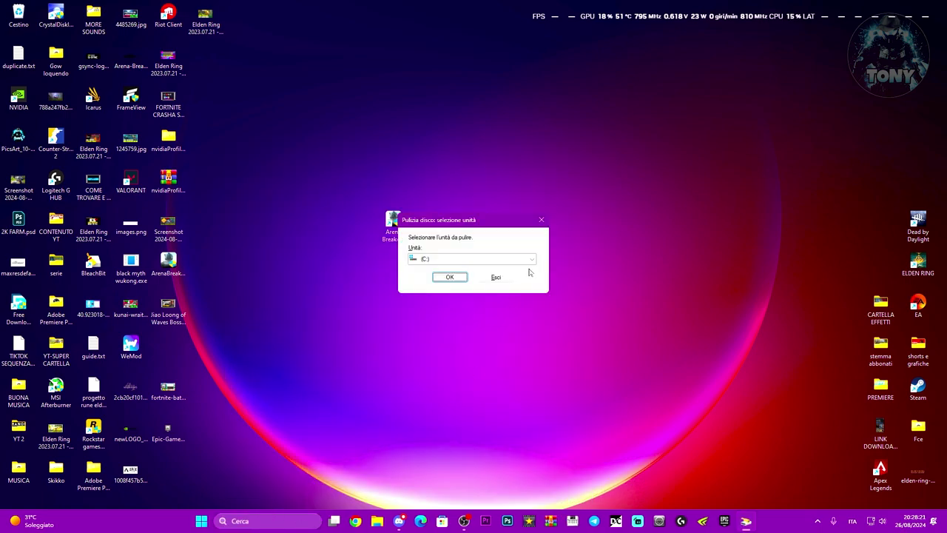
left_click_drag(467, 220, 533, 235)
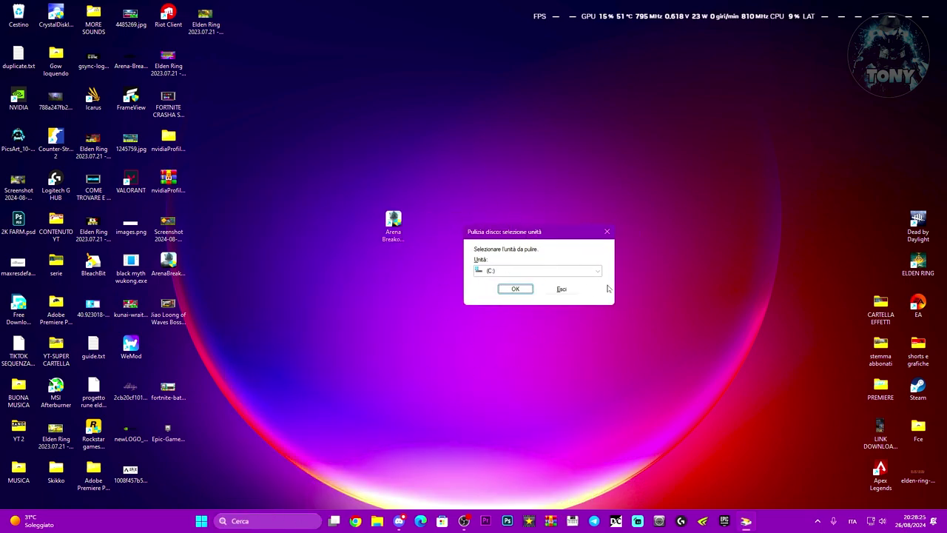
left_click(521, 289)
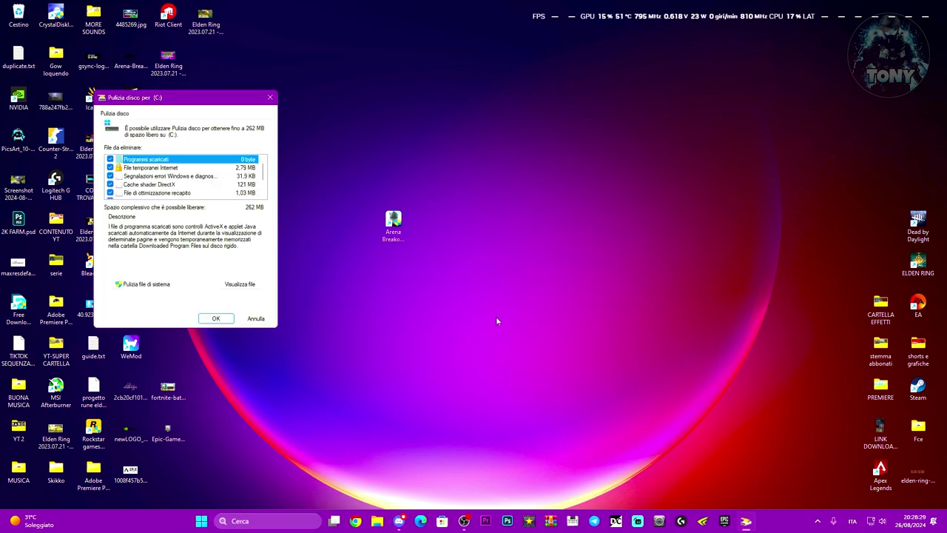
Step: Review the cleanup categories for drive C: and permanently delete the files in the preselected categories
left_click_drag(182, 97, 610, 137)
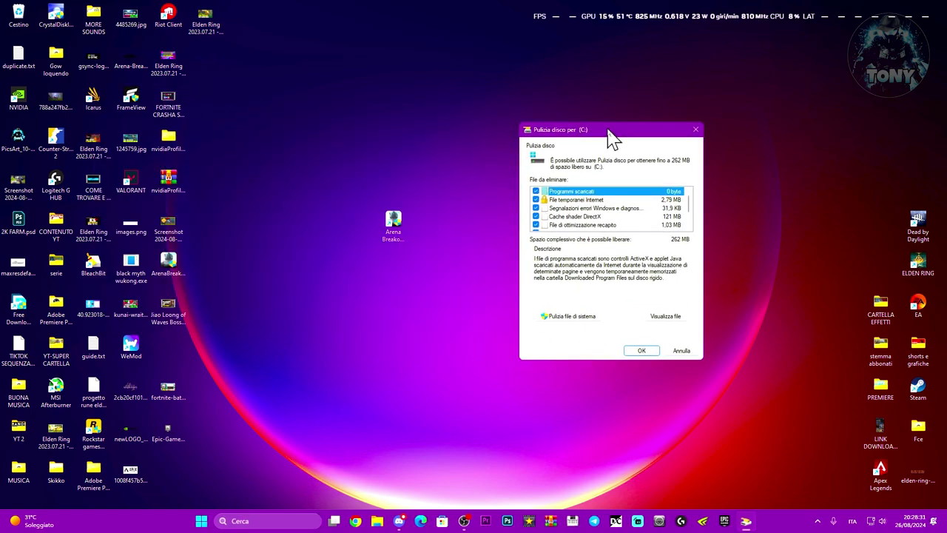
scroll(605, 211, "down", 1)
scroll(604, 212, "up", 1)
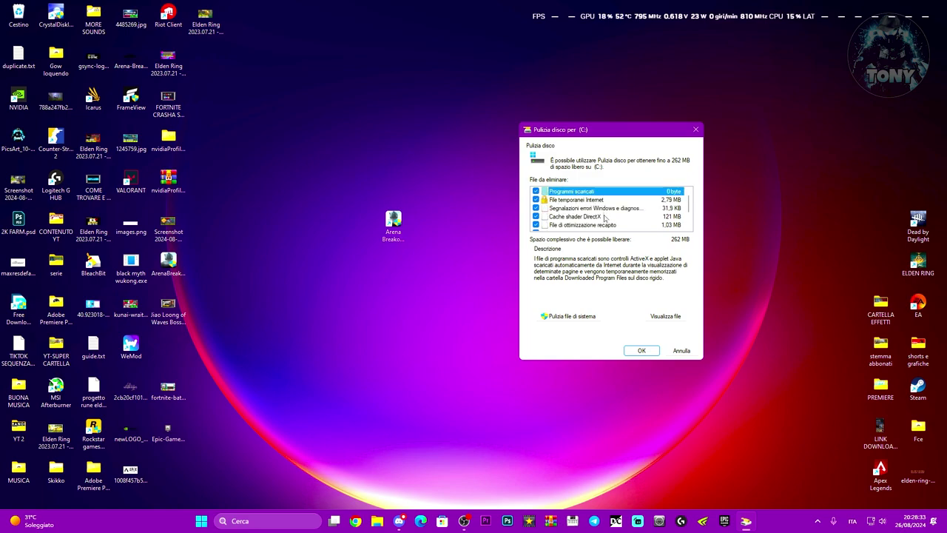
left_click_drag(409, 223, 521, 226)
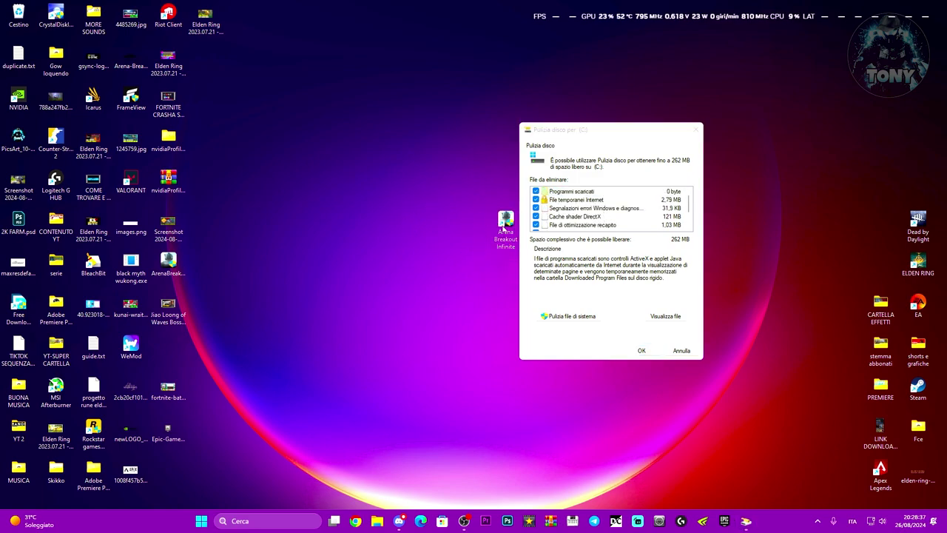
scroll(574, 227, "down", 1)
scroll(563, 235, "up", 1)
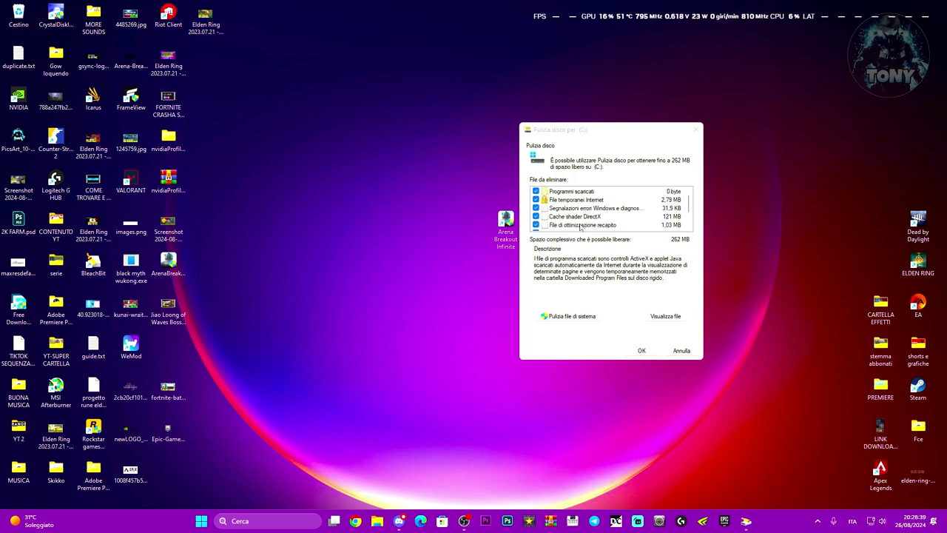
left_click(642, 351)
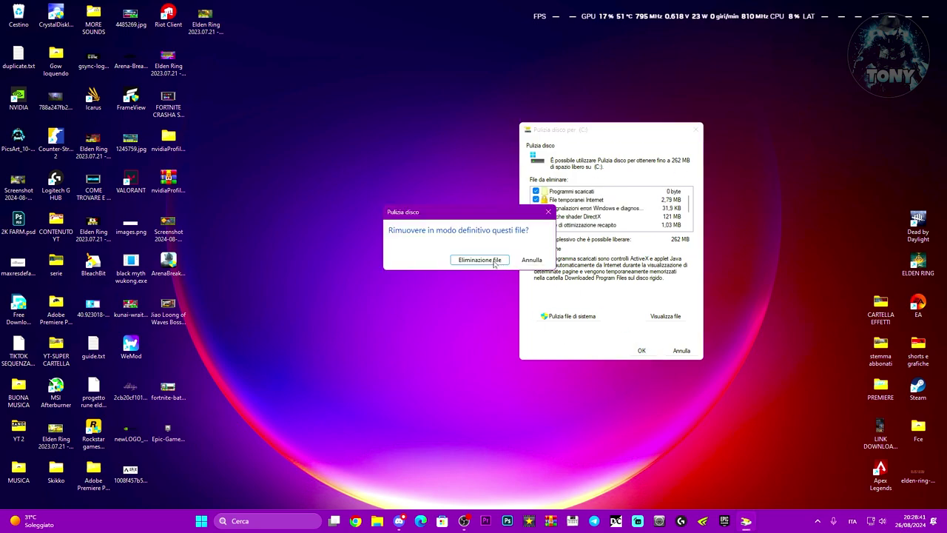
left_click(493, 262)
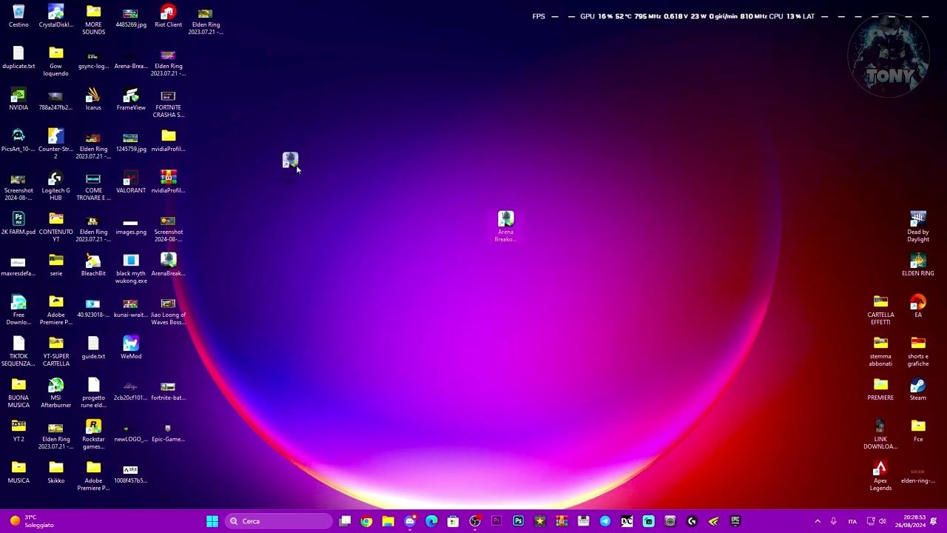
Step: Move the Arena Breakout Infinite shortcut closer to the other desktop icons and open the NVIDIA Control Panel
left_click_drag(295, 169, 289, 142)
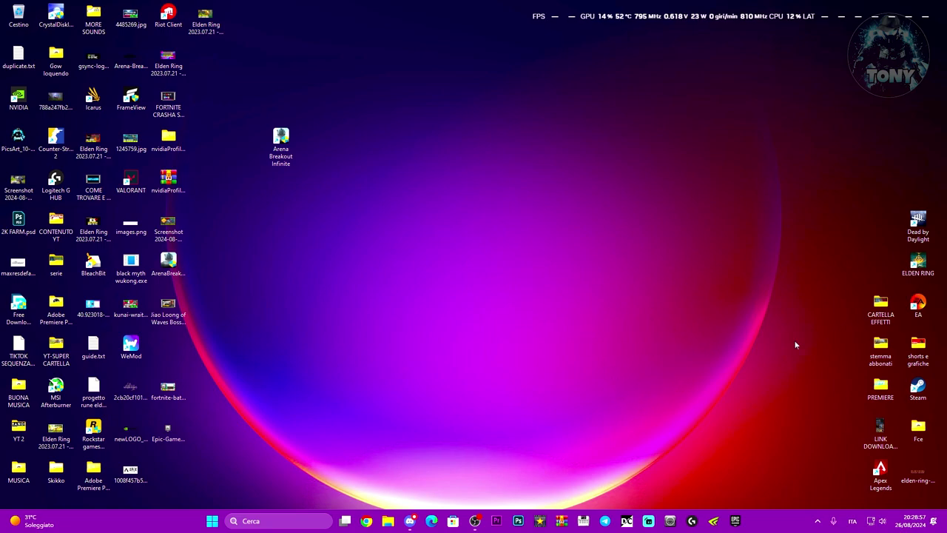
left_click(817, 521)
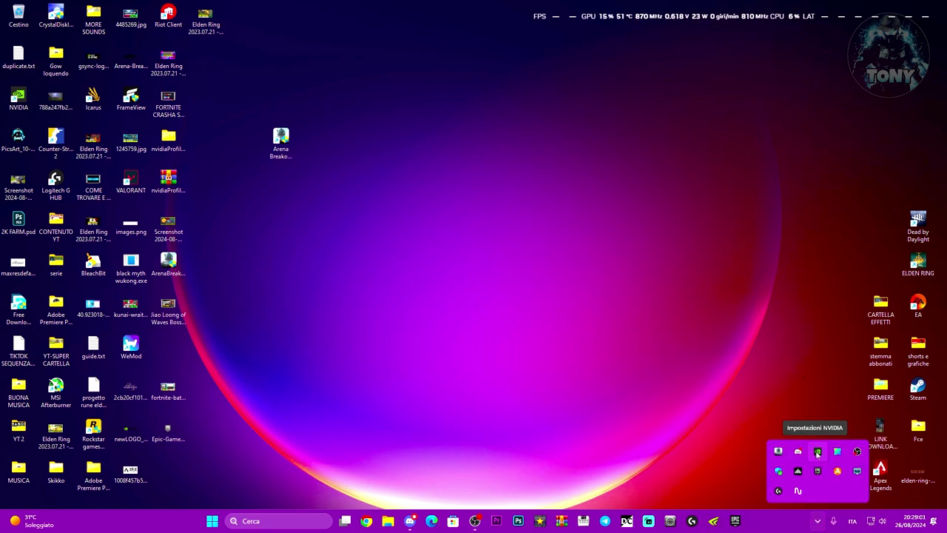
left_click(817, 452)
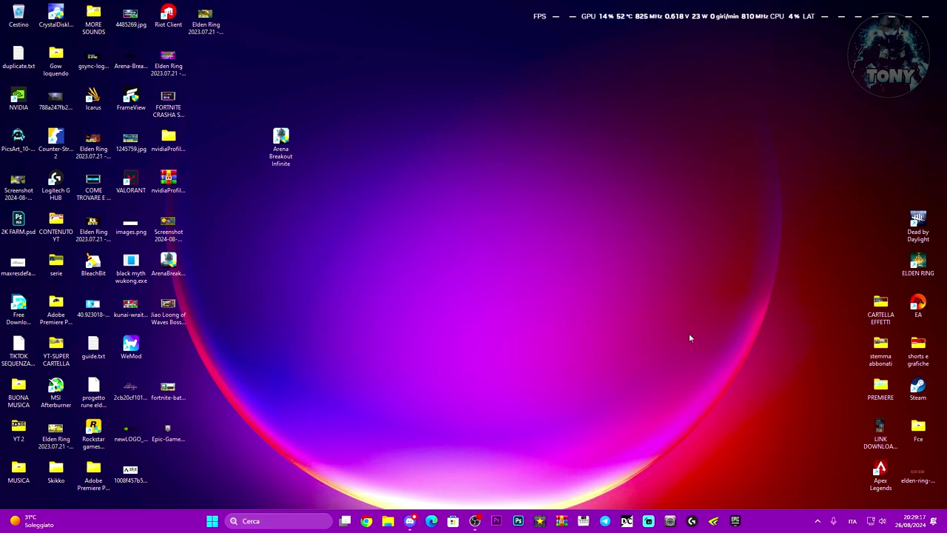
left_click(818, 521)
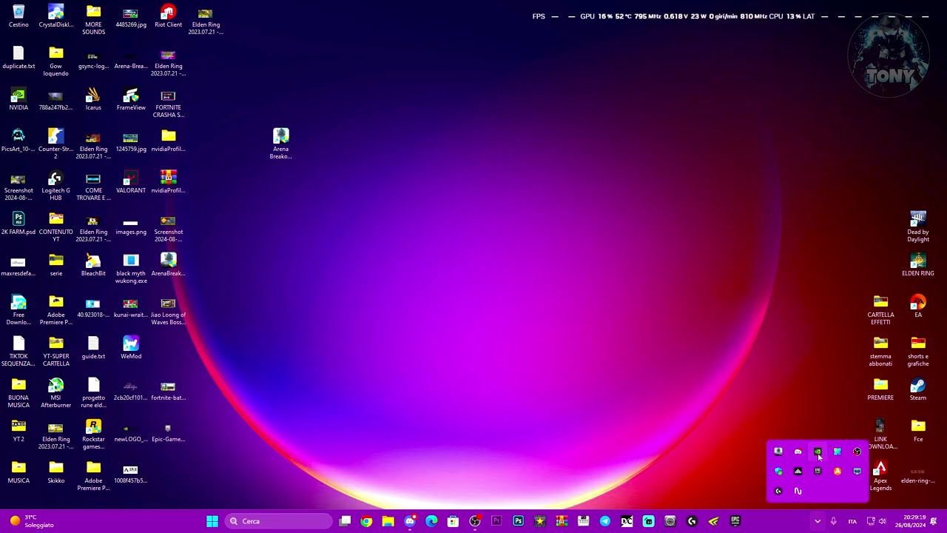
right_click(818, 452)
left_click(851, 479)
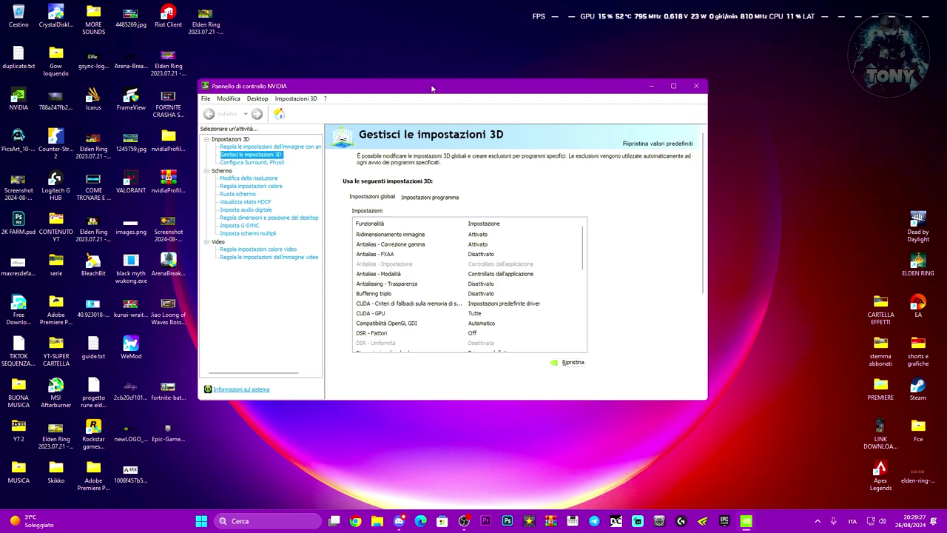
left_click_drag(433, 85, 408, 98)
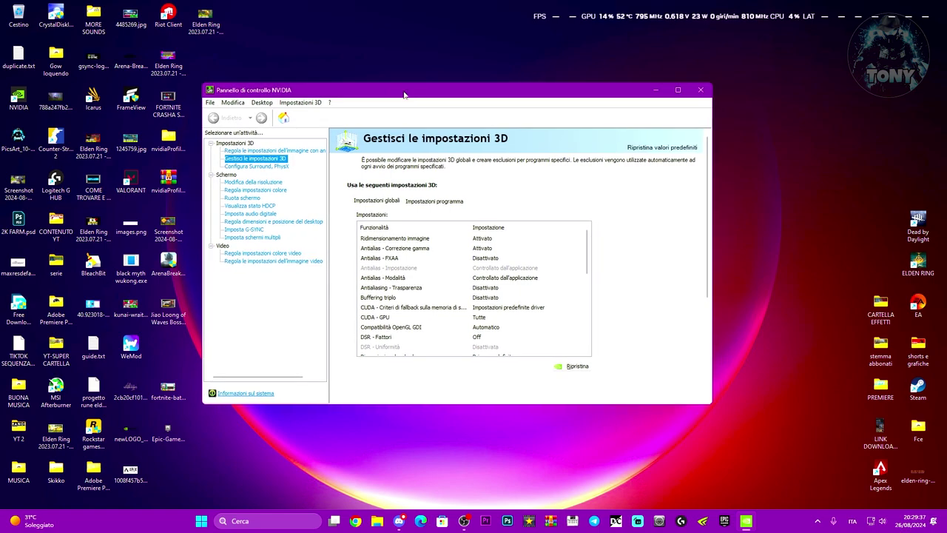
Step: In the program-specific 3D settings, start adding a new program by browsing for its executable
left_click(418, 202)
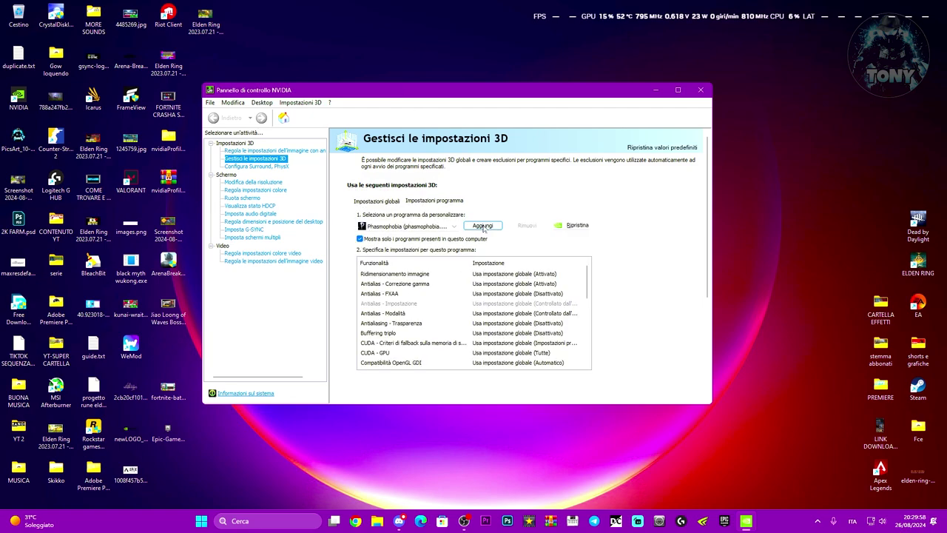
left_click(483, 226)
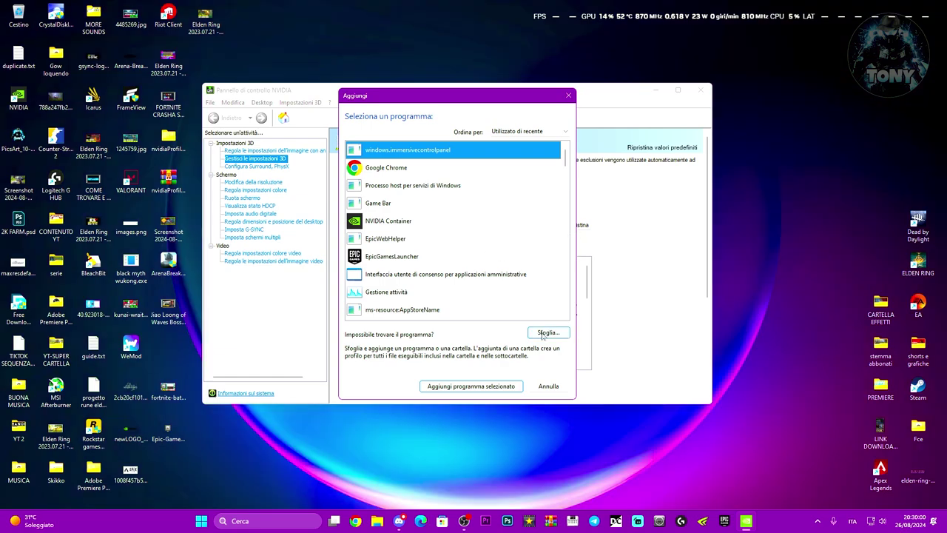
left_click(546, 333)
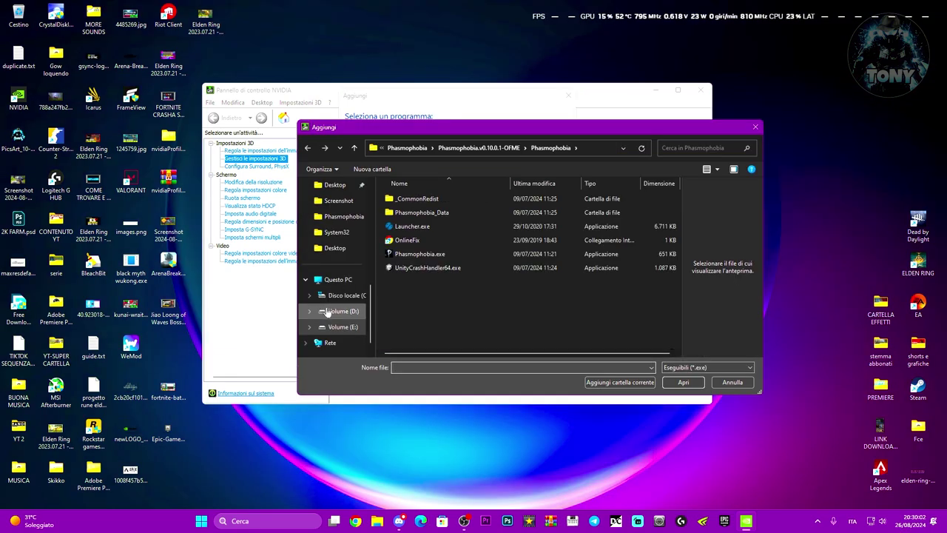
Step: Open the folder Arena Breakout Infinite\ABInfinite\Binaries\Win64 on Volume (E:) in the file browser
left_click(334, 298)
left_click(340, 326)
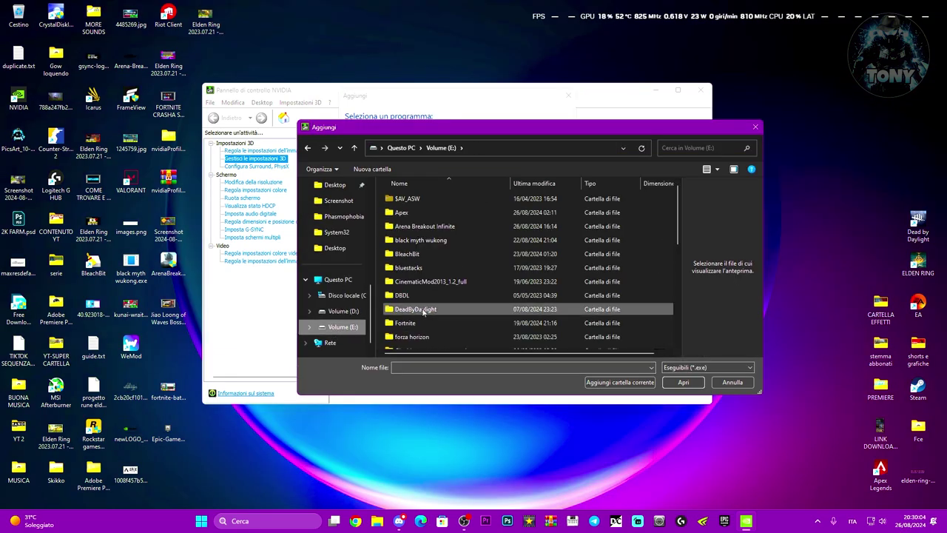
scroll(466, 258, "down", 2)
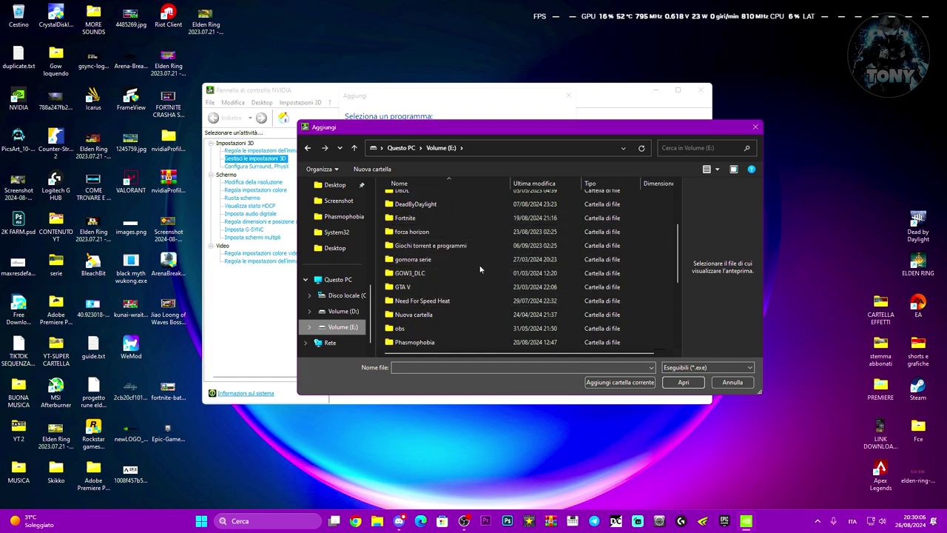
scroll(478, 268, "up", 2)
double_click(476, 226)
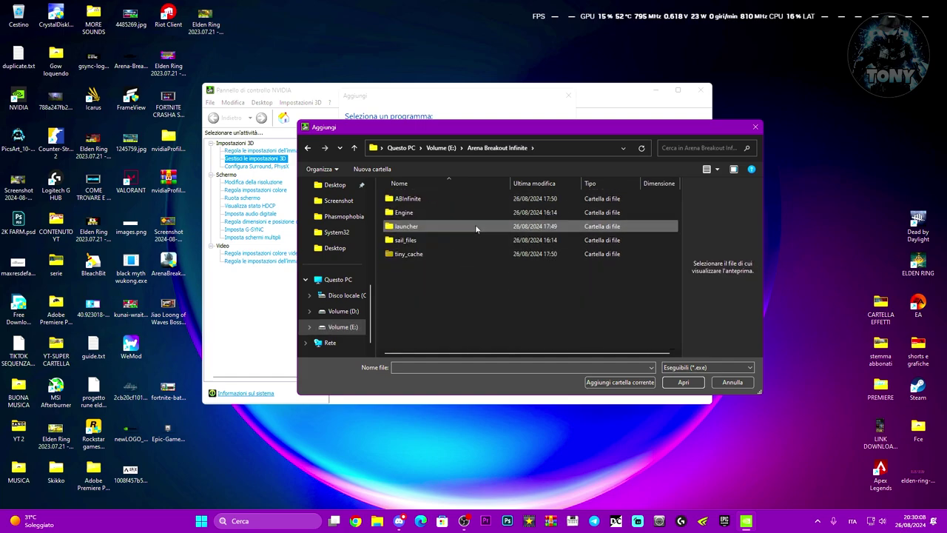
double_click(454, 198)
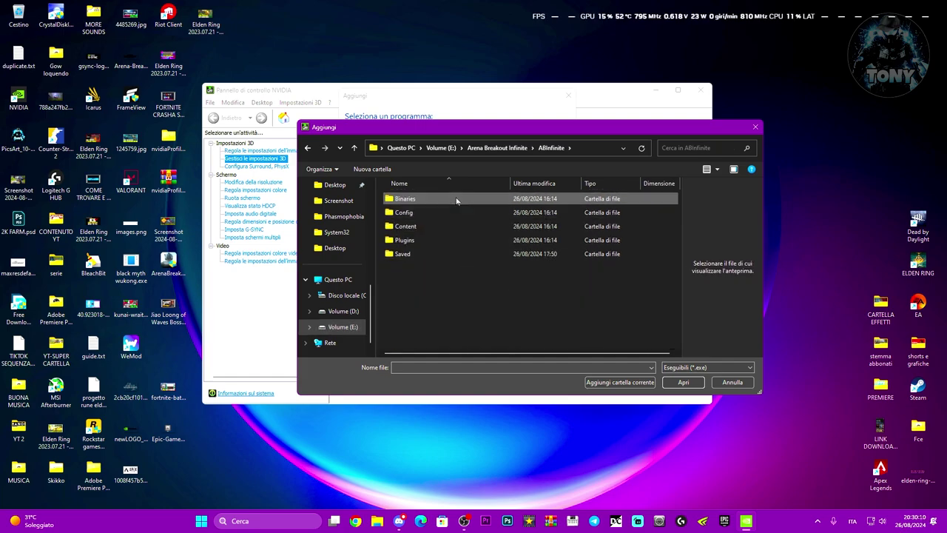
double_click(434, 198)
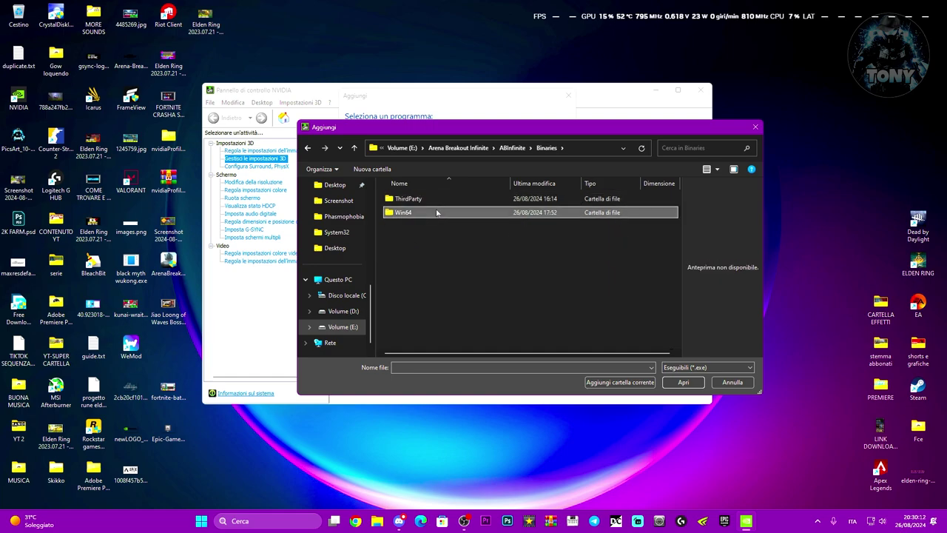
double_click(436, 212)
Step: Add UAGame.exe from the Win64 folder to the program-specific 3D settings, widening the file browser to compare the executables
scroll(455, 237, "down", 1)
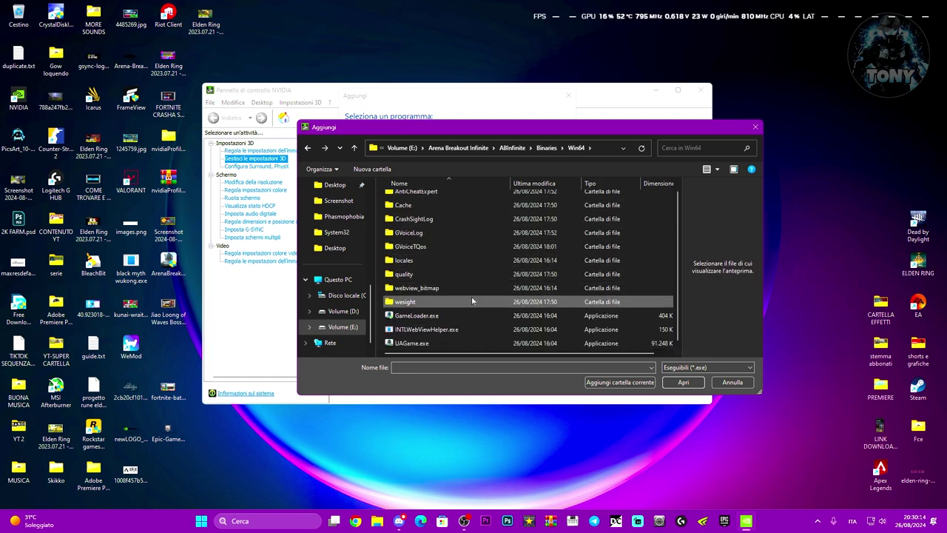
left_click(449, 317)
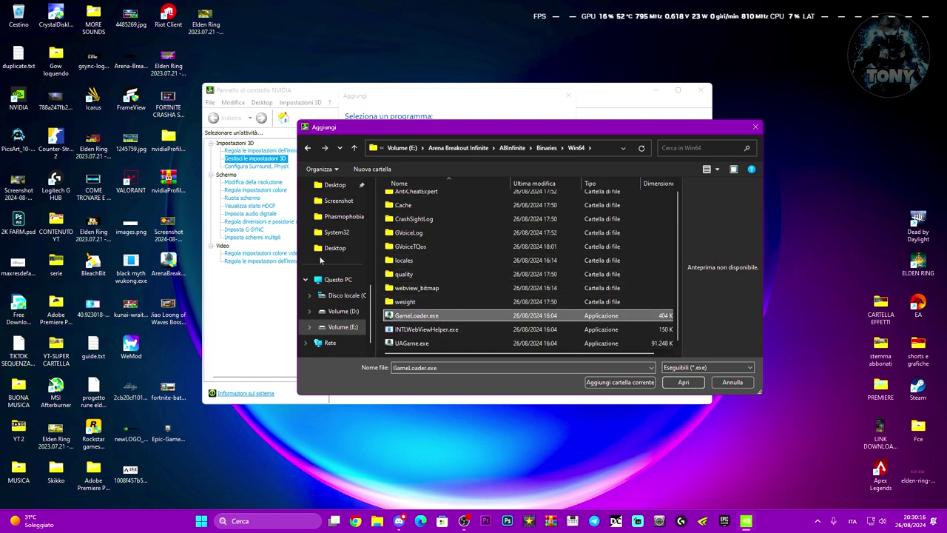
left_click_drag(297, 251, 176, 256)
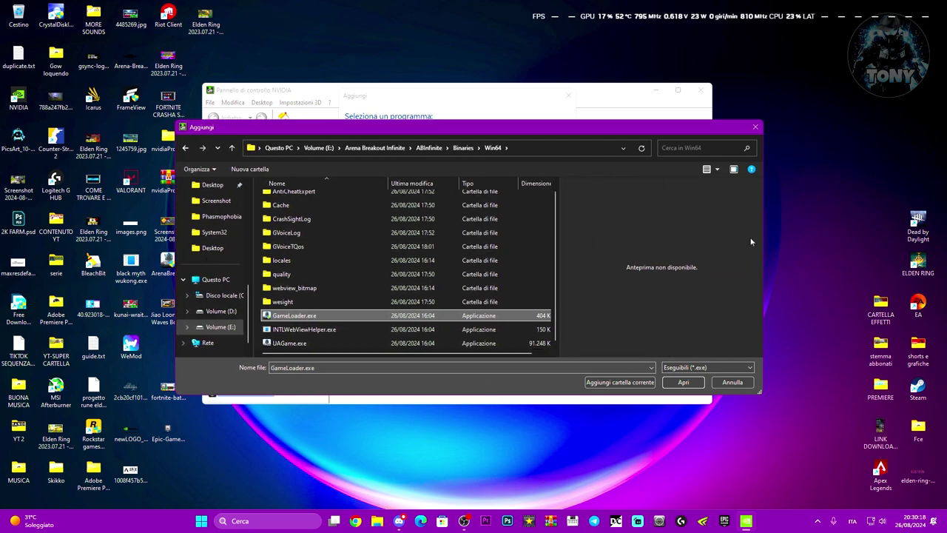
left_click_drag(761, 237, 860, 237)
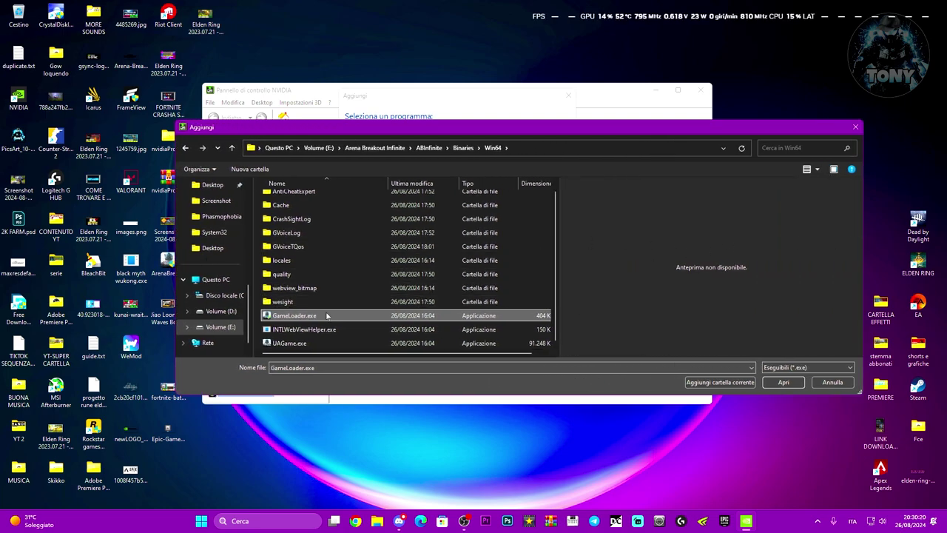
left_click(311, 343)
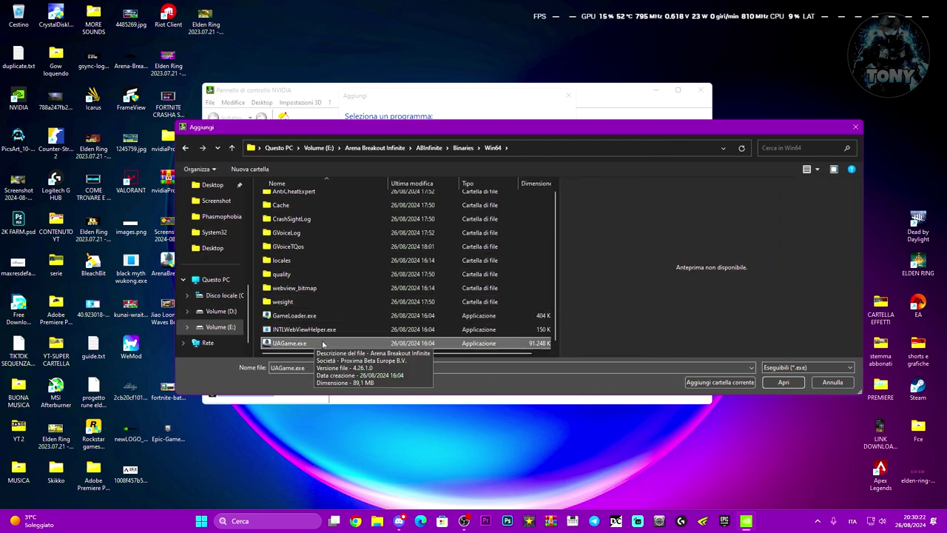
left_click(782, 382)
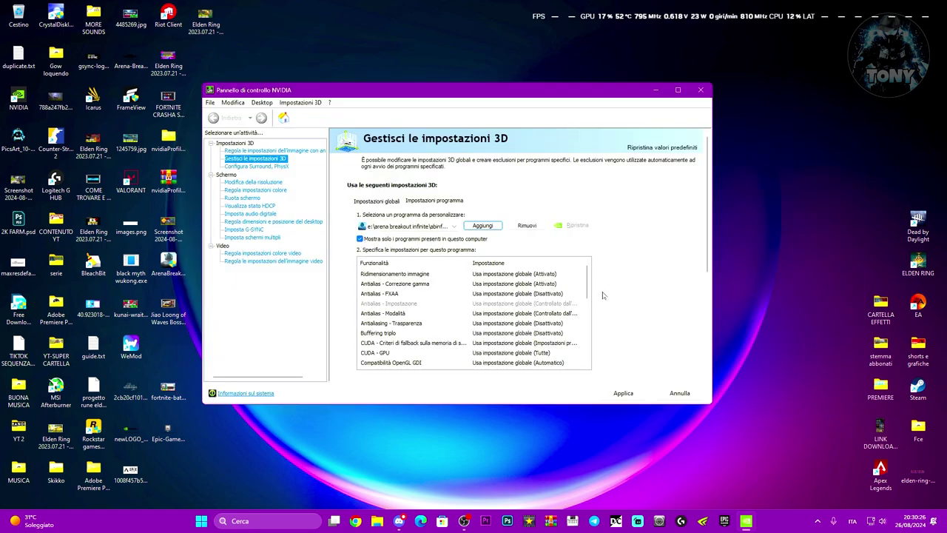
Step: Set Ridimensionamento immagine to Disattivato for the added program and recheck the chosen option
left_click_drag(591, 284, 564, 277)
left_click(466, 276)
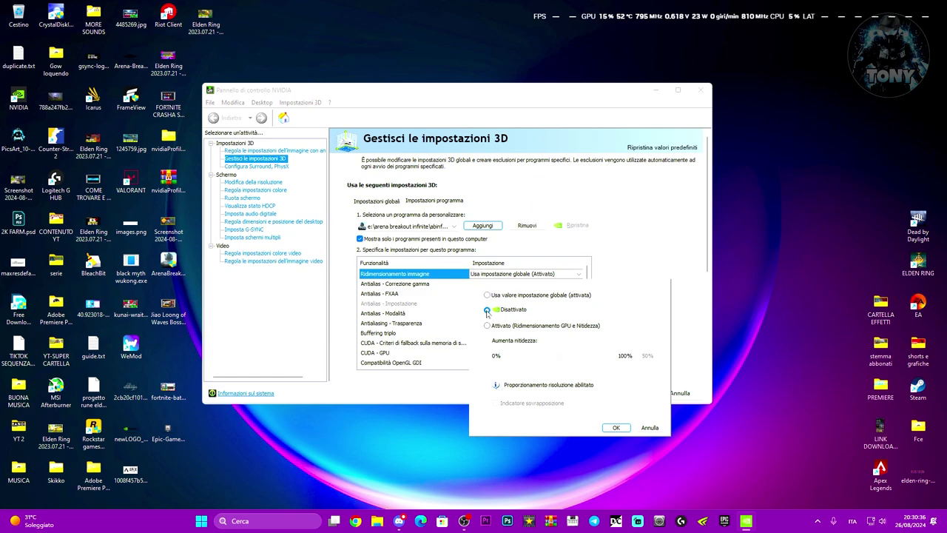
left_click(487, 310)
left_click(615, 428)
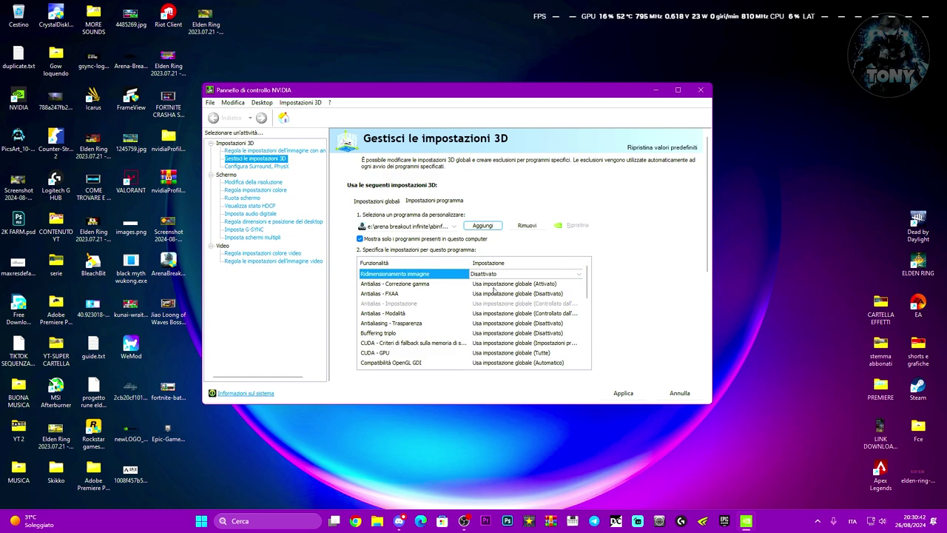
left_click(496, 274)
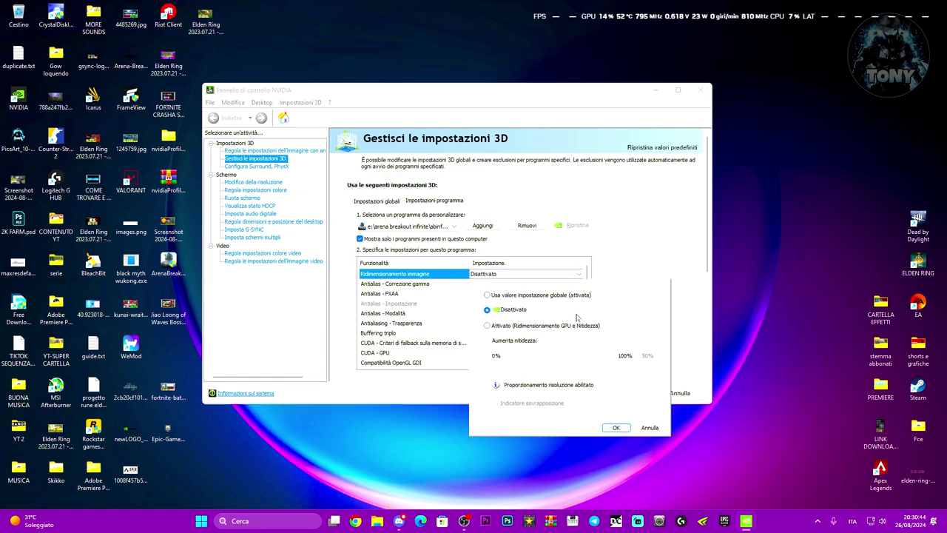
left_click(619, 253)
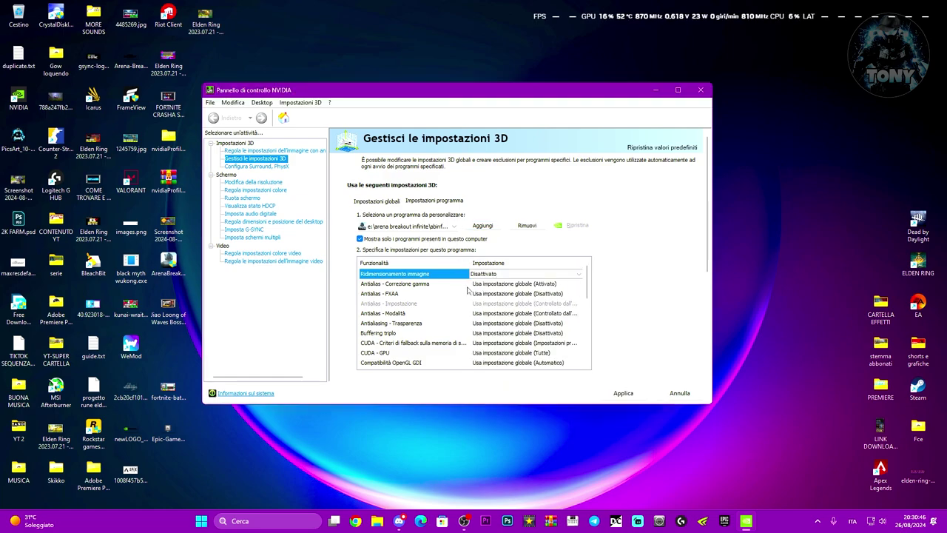
Step: Set both Antialias - Correzione gamma and Antialias - FXAA to Disattivato
left_click(437, 286)
left_click(489, 284)
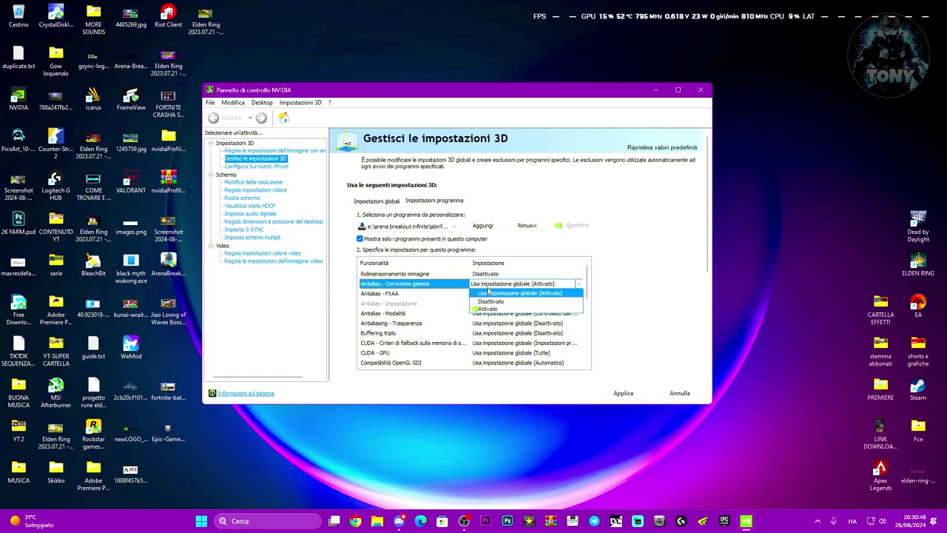
left_click(487, 302)
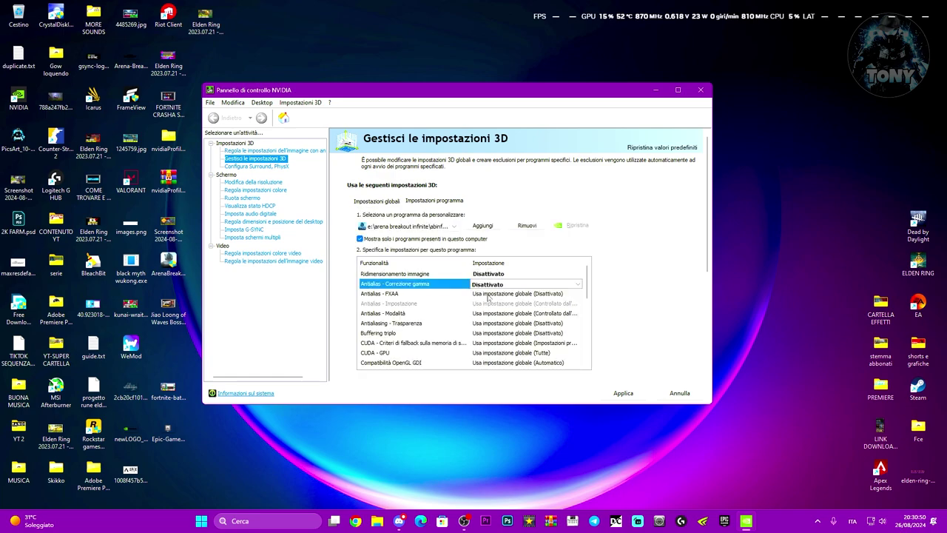
left_click(488, 294)
left_click(487, 313)
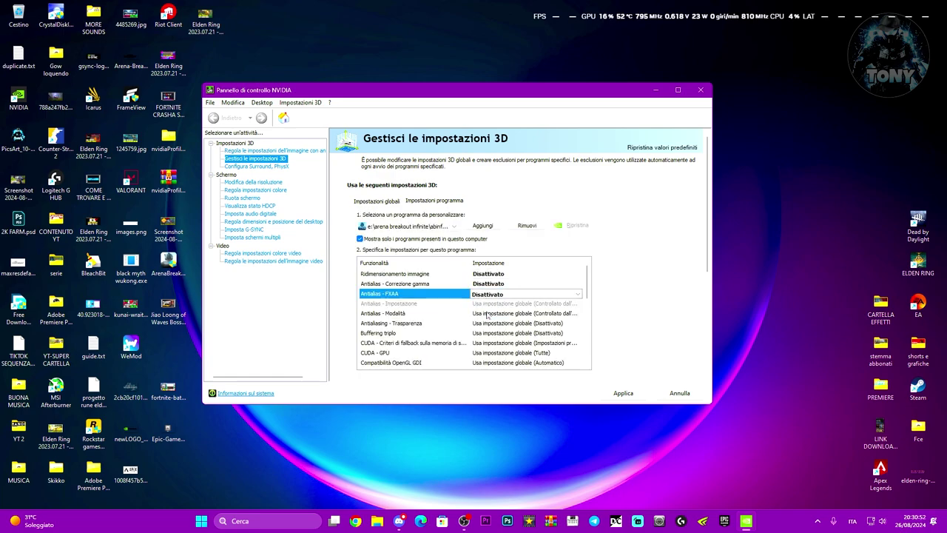
Step: Set Antialias - Modalità to Controllato dall'applicazione
left_click(487, 314)
left_click(488, 313)
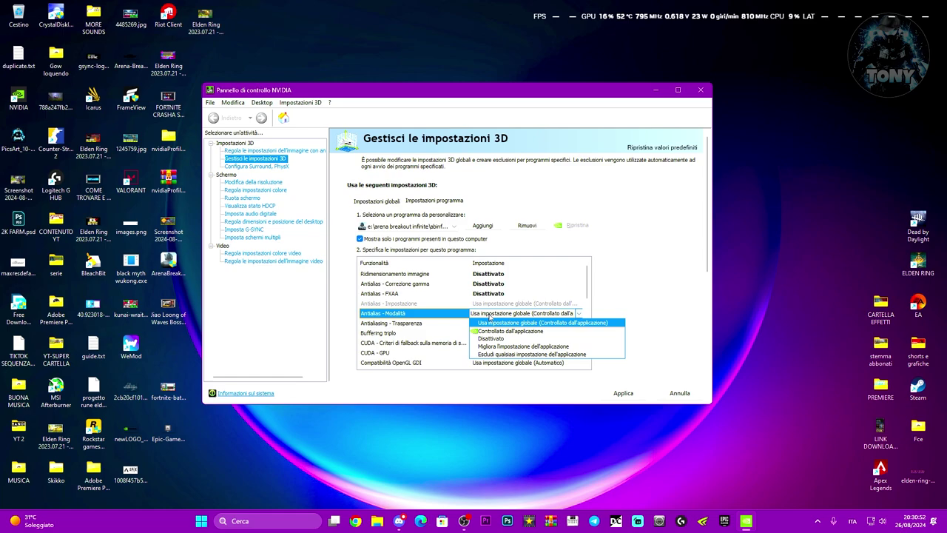
left_click(488, 330)
Step: Set Buffering triplo and Antialiasing - Trasparenza to Disattivato
scroll(581, 305, "down", 2)
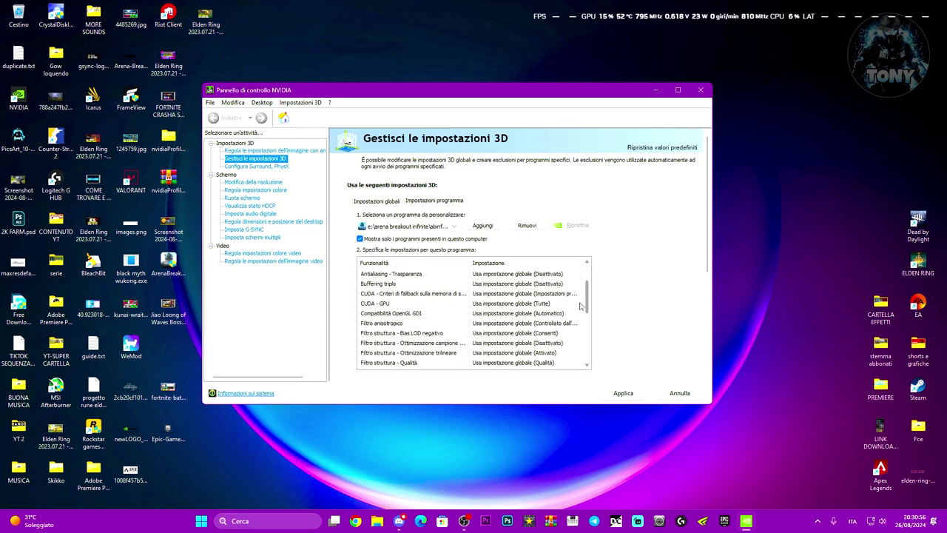
left_click(494, 293)
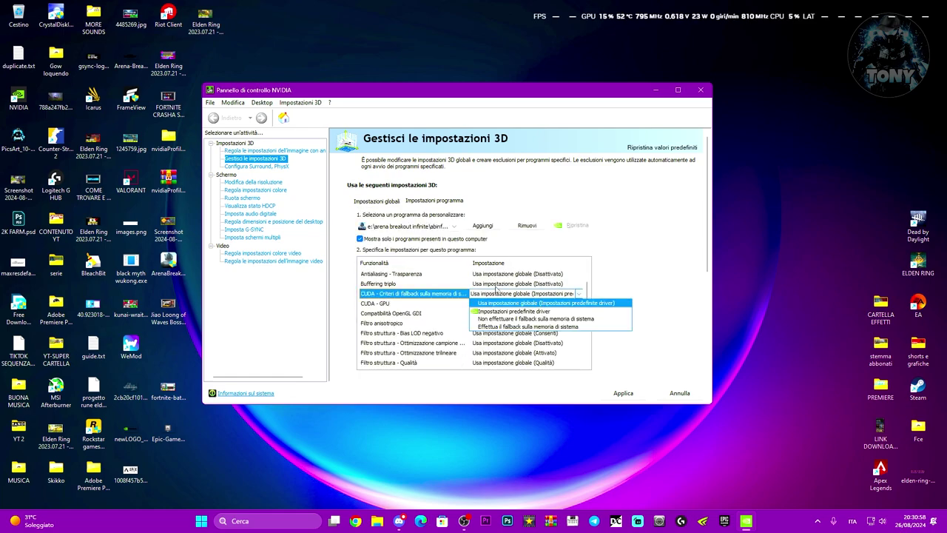
left_click(494, 284)
left_click(494, 284)
left_click(490, 302)
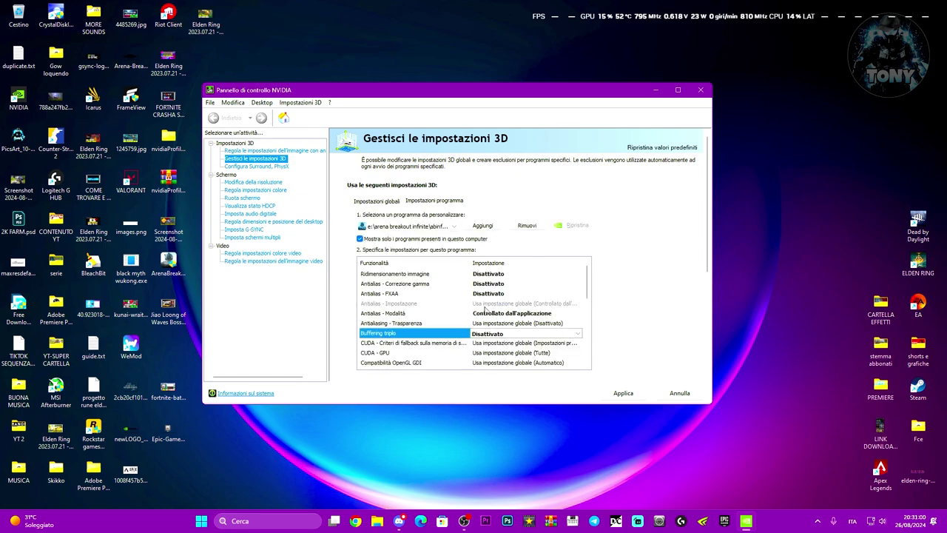
left_click(510, 324)
left_click(510, 323)
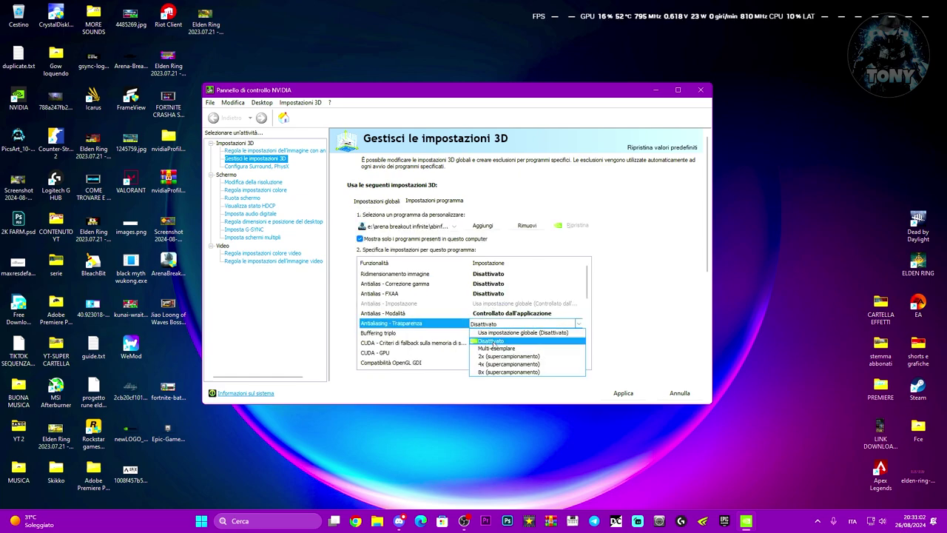
left_click(503, 336)
Step: Set Filtro anisotropico to 2x and recheck its list of choices
scroll(585, 288, "down", 2)
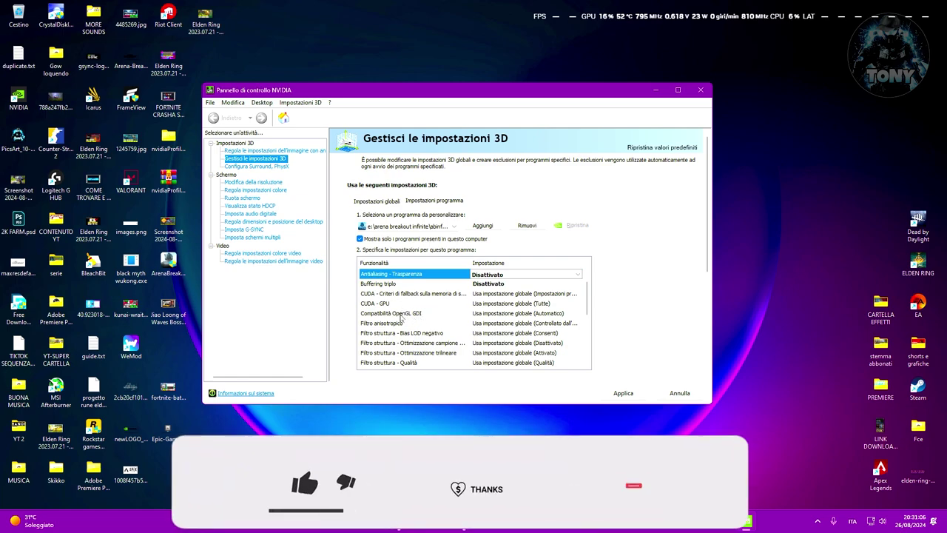
left_click(484, 323)
left_click(484, 323)
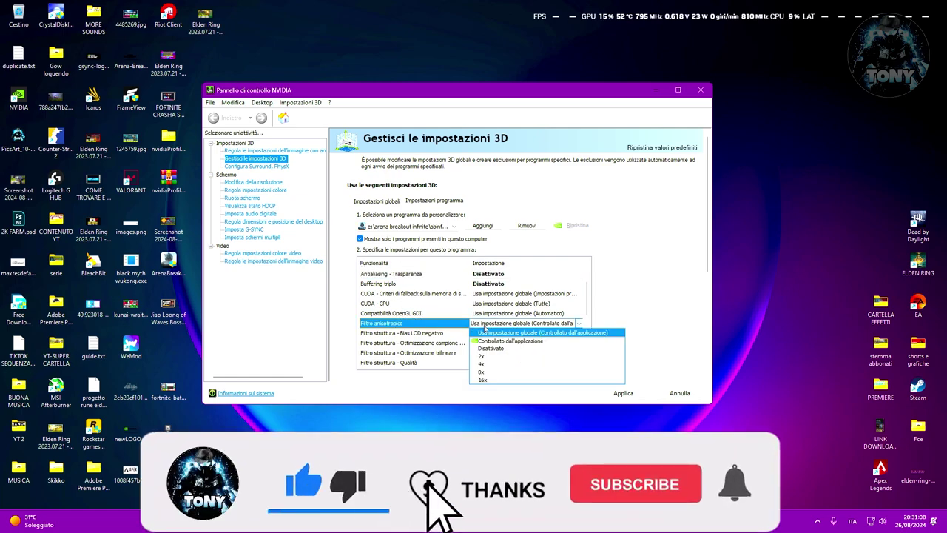
left_click(486, 356)
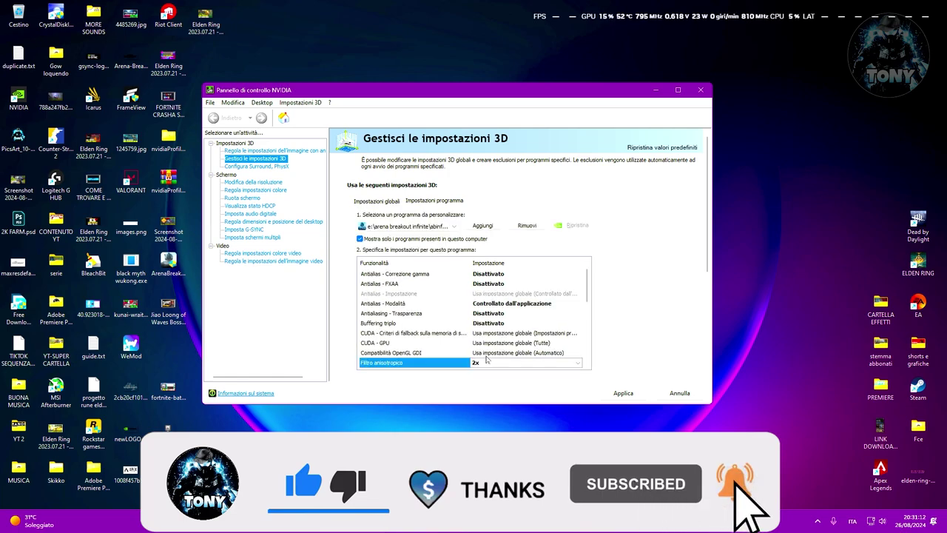
scroll(488, 340, "down", 2)
left_click(500, 296)
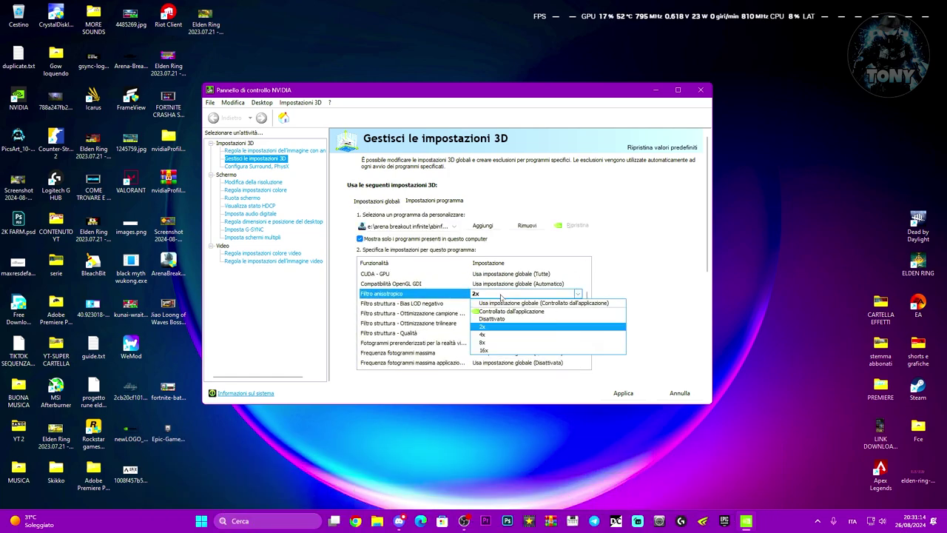
left_click(501, 296)
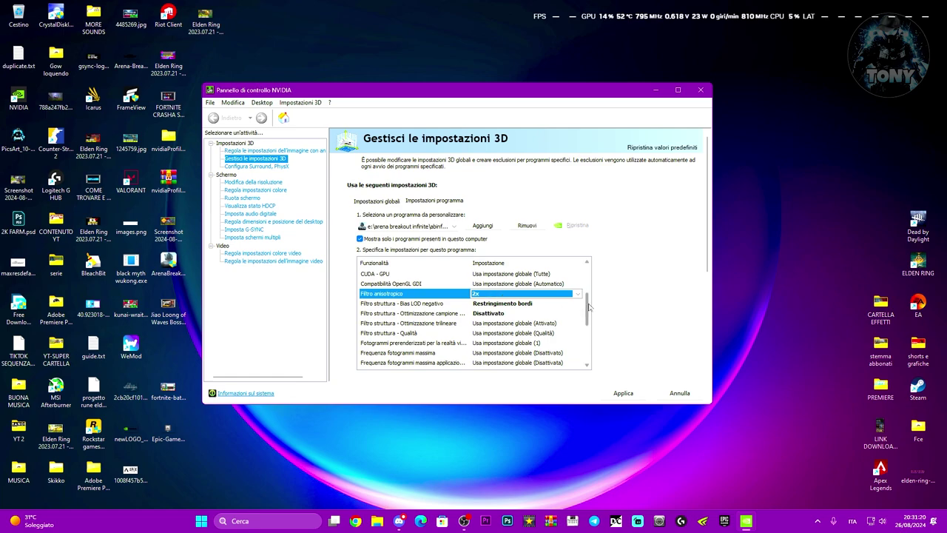
Step: Choose Restringimento bordi for Filtro struttura - Bias LOD negativo and Disattivato for Ottimizzazione trilineare
scroll(590, 307, "down", 1)
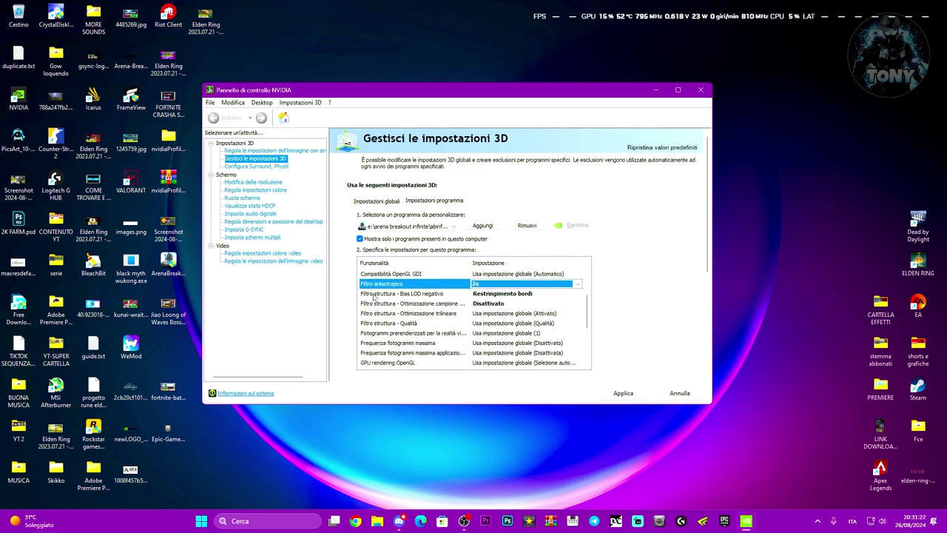
left_click(507, 295)
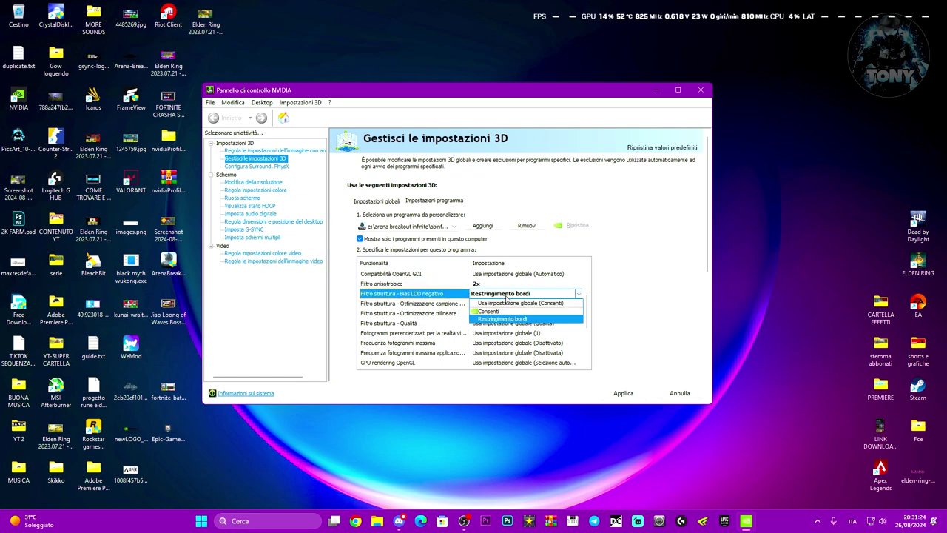
left_click(487, 319)
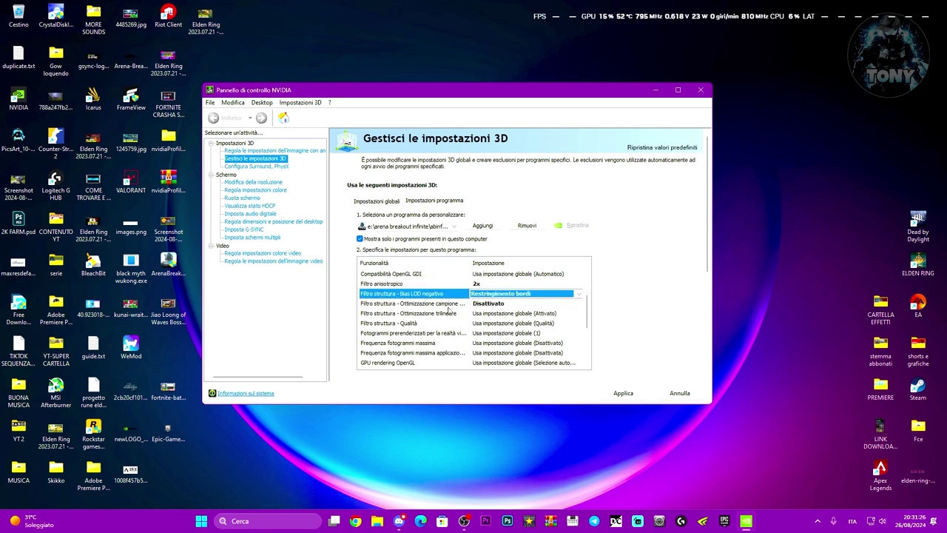
left_click(484, 315)
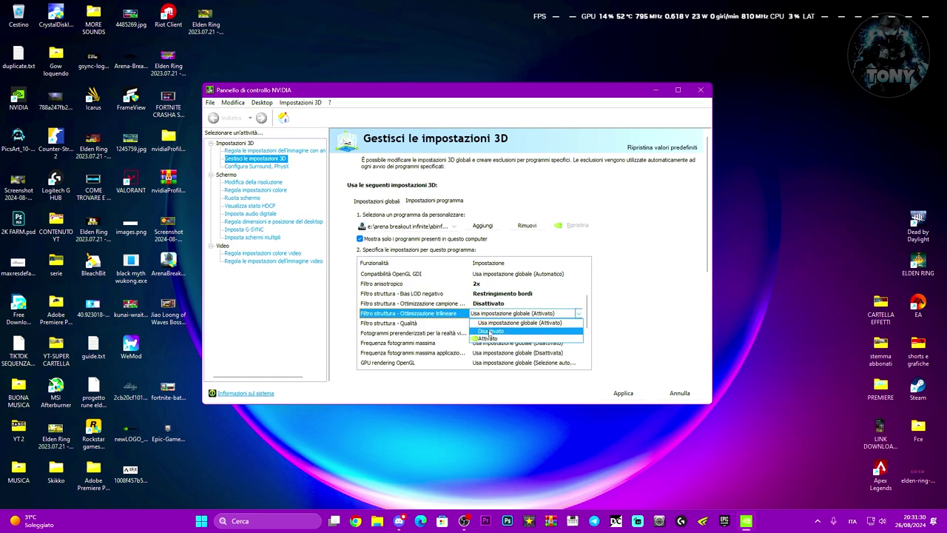
left_click(488, 334)
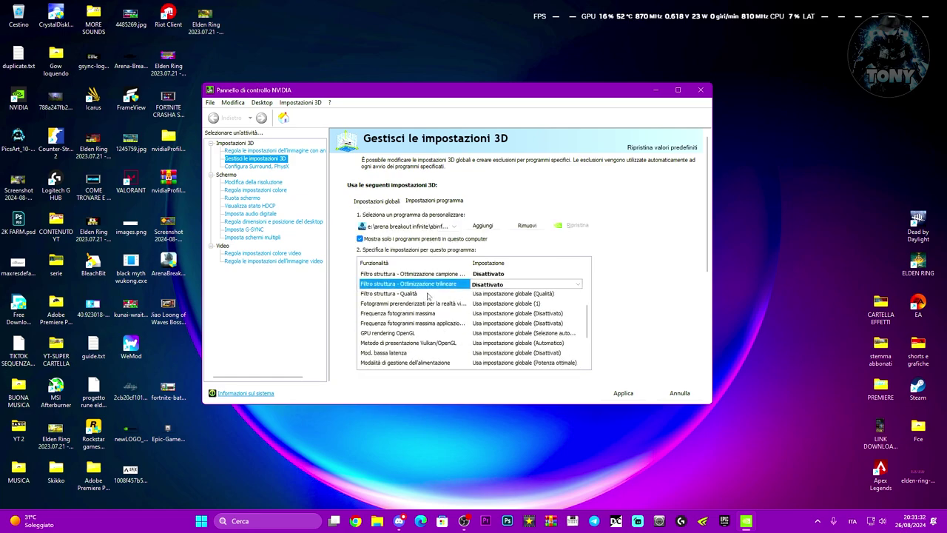
Step: Set Filtro struttura - Qualità to Prestazioni elevate
left_click(511, 294)
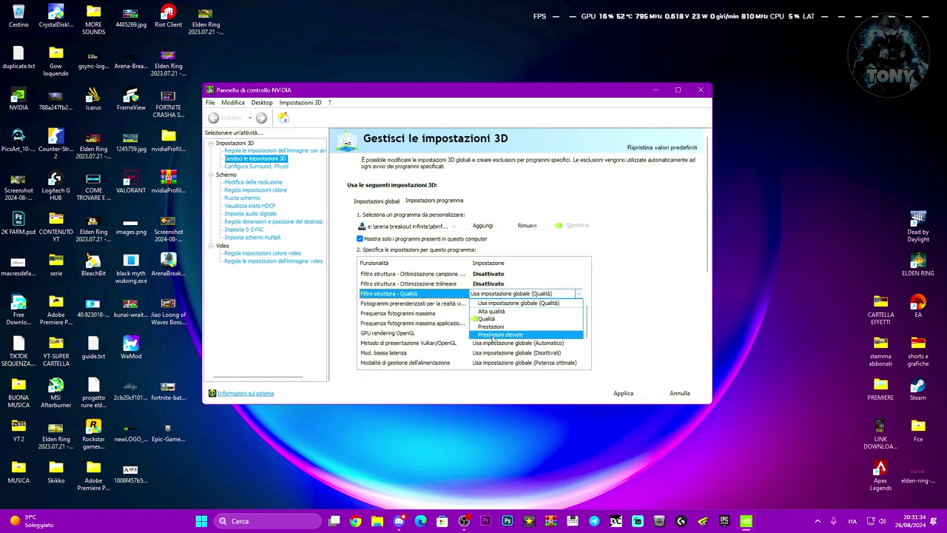
left_click(493, 335)
scroll(501, 323, "down", 2)
left_click(501, 323)
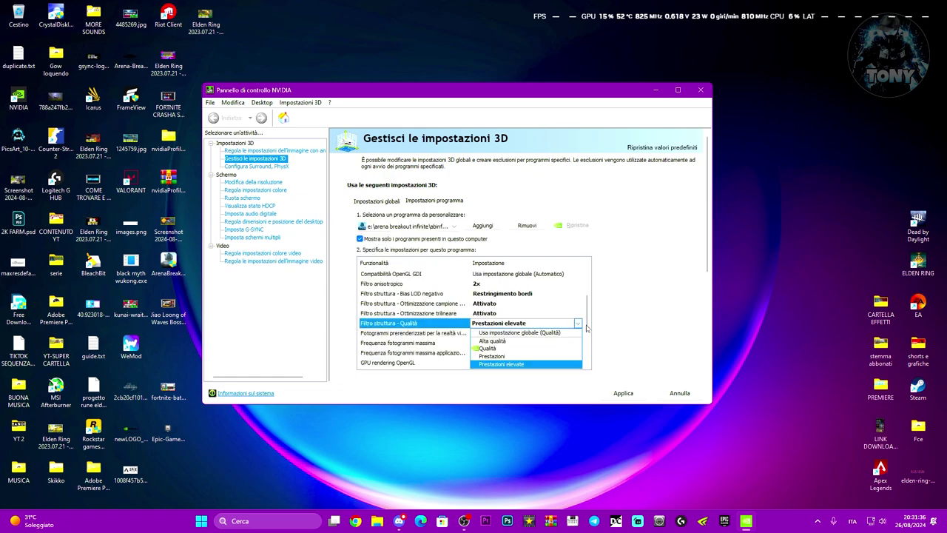
left_click(586, 328)
Step: Set the low latency mode, Mod. bassa latenza, to Ultra
scroll(586, 331, "down", 3)
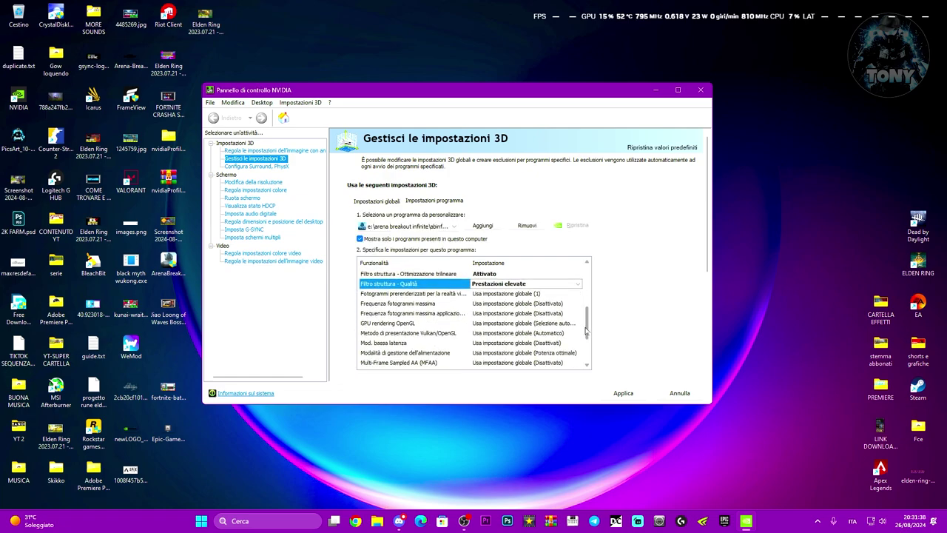
left_click_drag(586, 333, 583, 340)
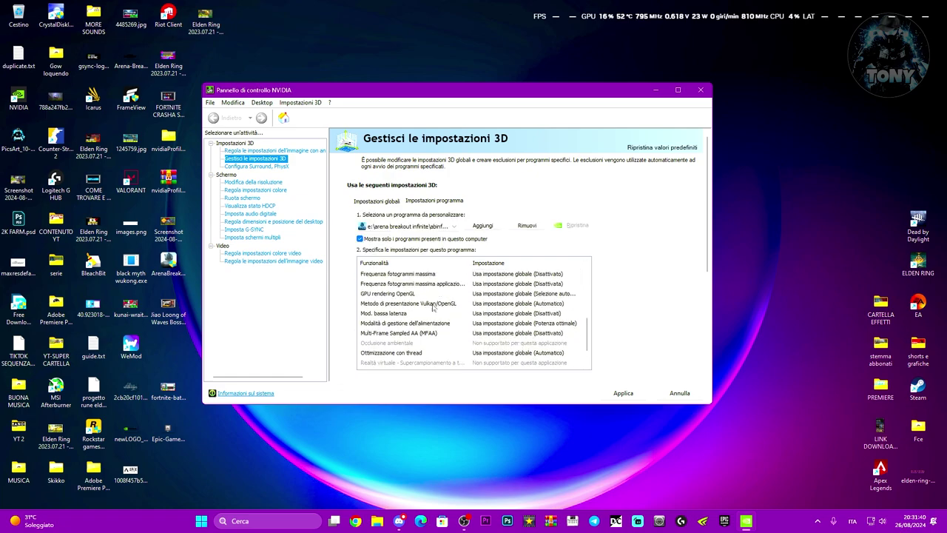
left_click(518, 313)
left_click(518, 353)
scroll(588, 321, "down", 2)
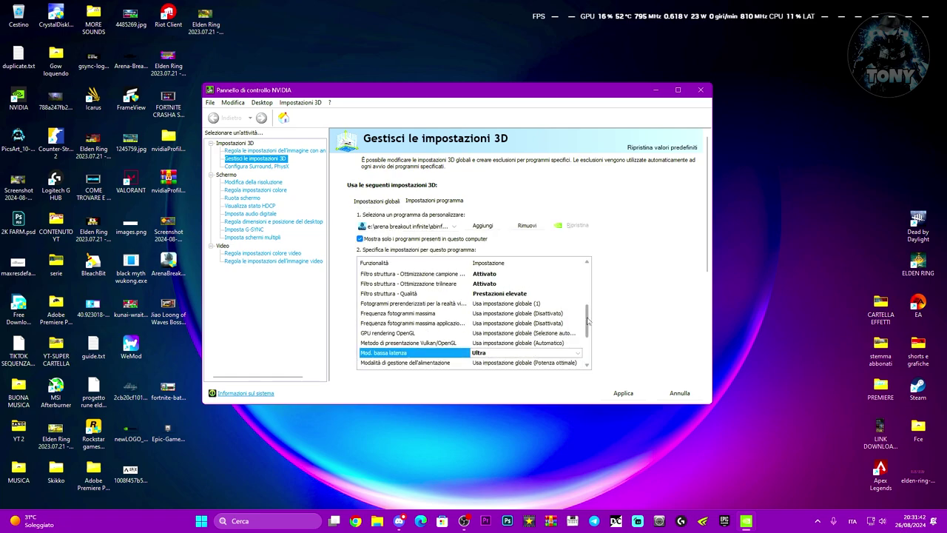
Step: Set Sincronizzazione verticale to Usa l'impostazione dell'applicazione 3D
scroll(588, 320, "down", 3)
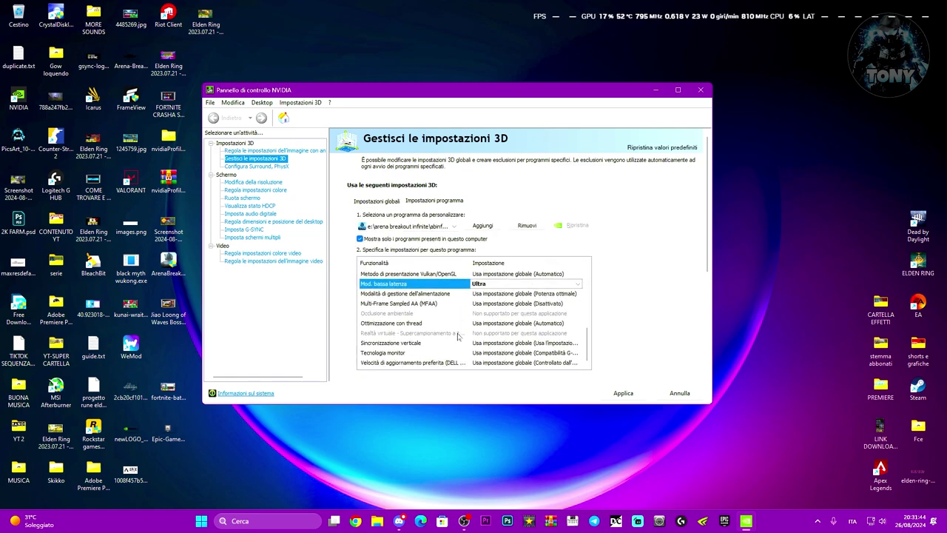
left_click(490, 343)
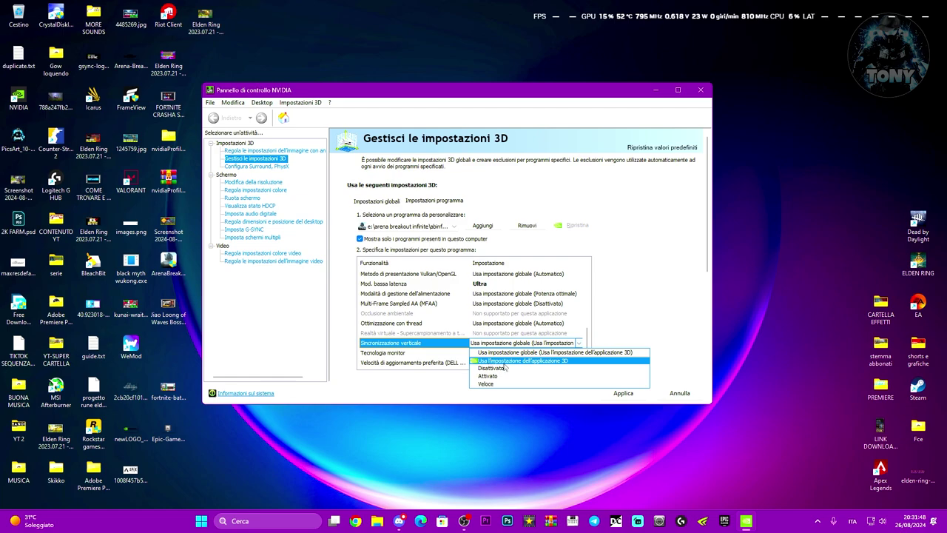
left_click(504, 362)
scroll(581, 352, "up", 1)
scroll(584, 355, "down", 2)
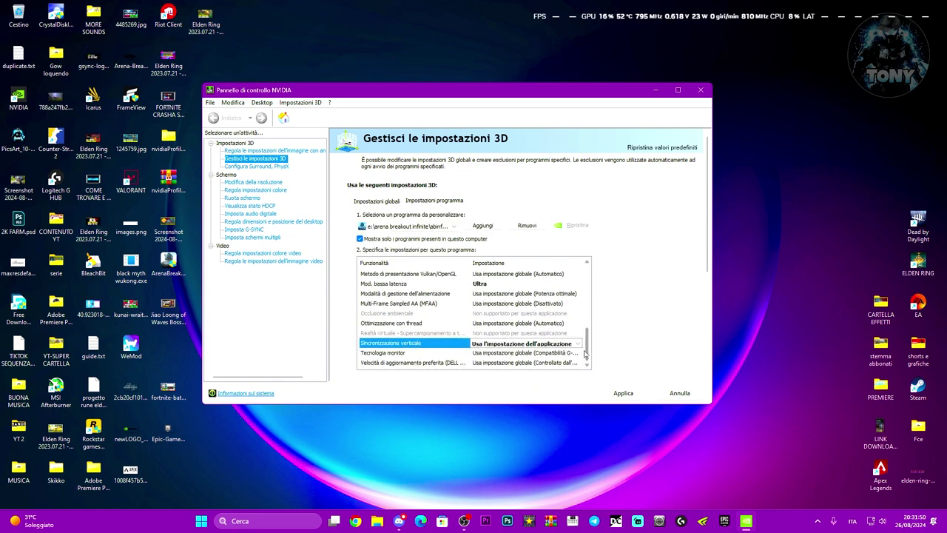
Step: Choose Compatibilità G-SYNC as Tecnologia monitor and La più elevata disponibile as the preferred refresh rate, applying the changes and closing the window
left_click(454, 357)
left_click(500, 372)
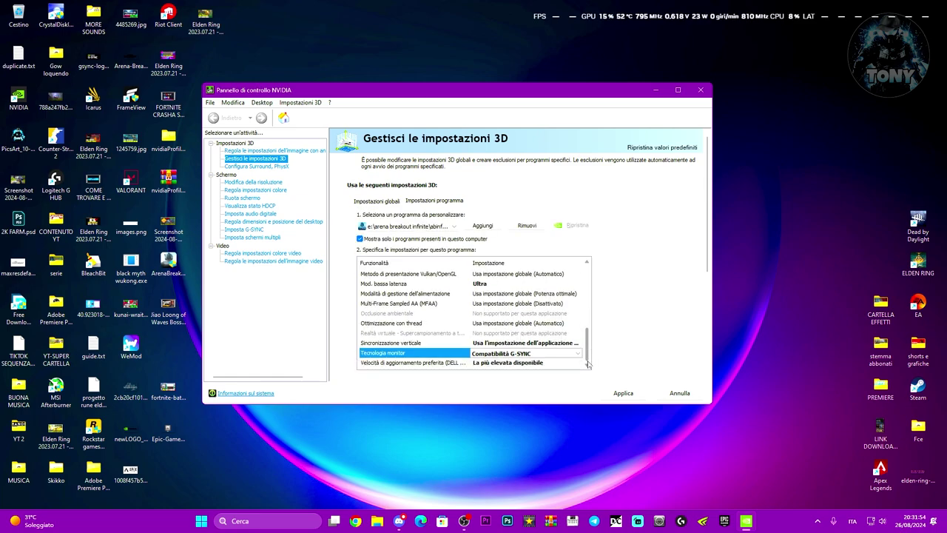
left_click(519, 365)
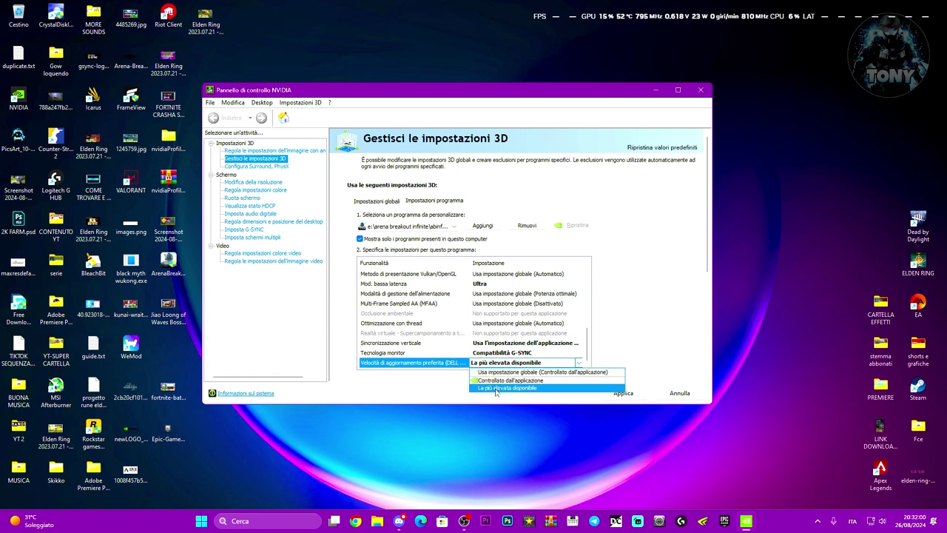
left_click(496, 387)
left_click(609, 394)
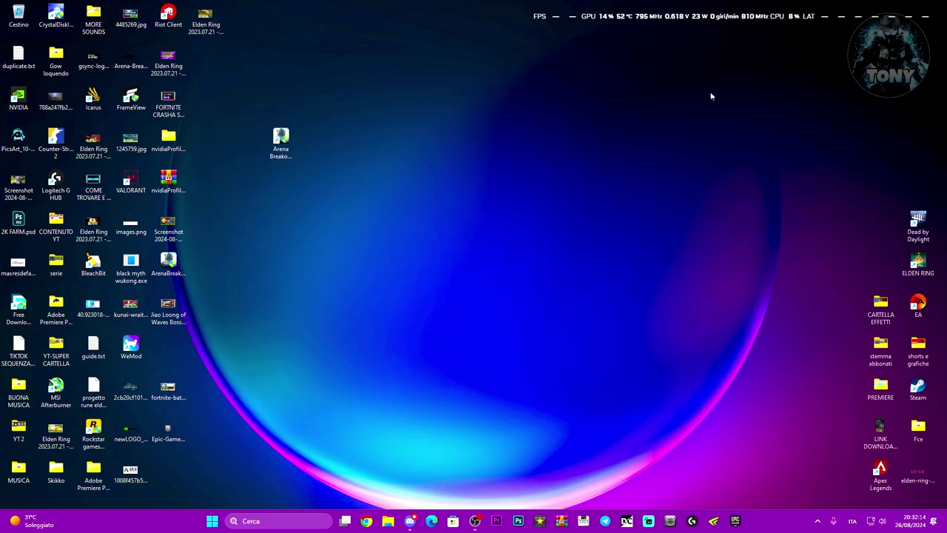
left_click(701, 90)
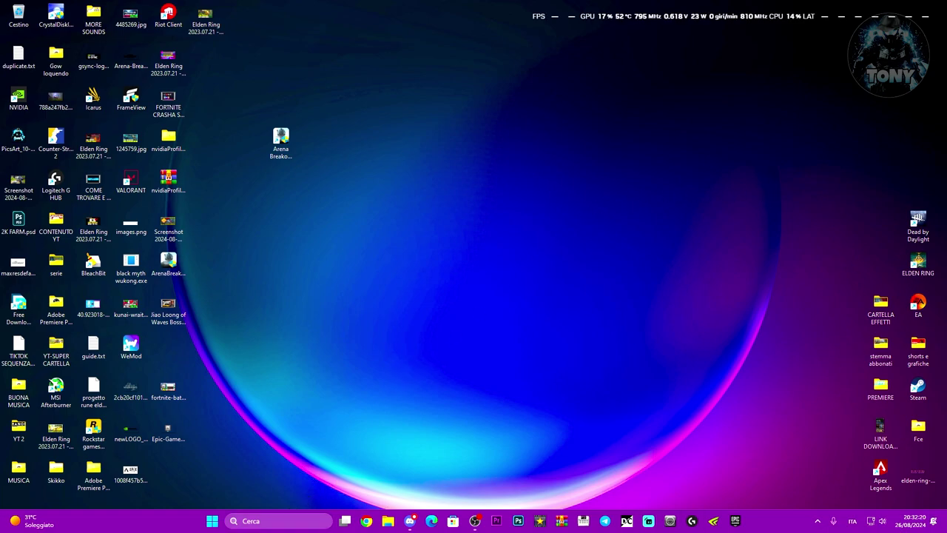
Step: Switch to the NVIDIA app and look through the program list in its graphics settings
left_click(275, 520)
type("nvid")
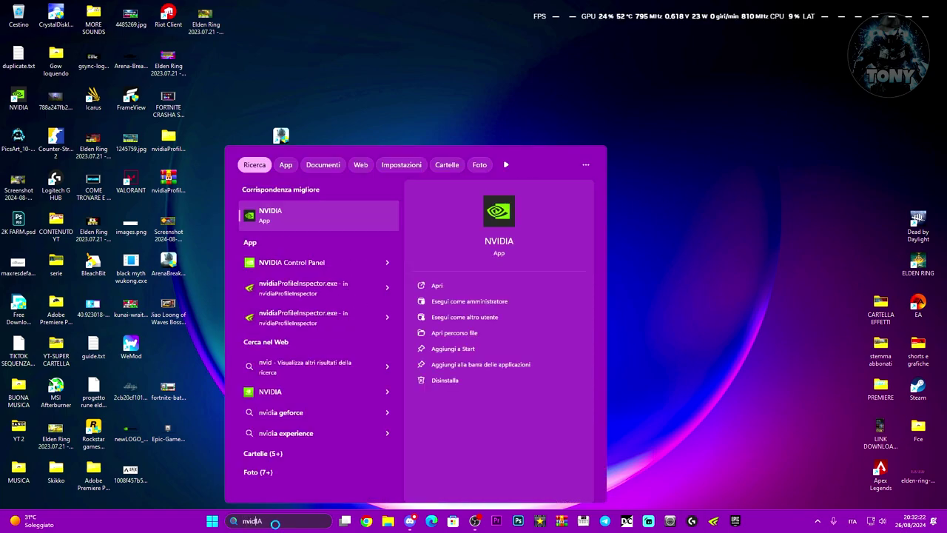
key("Return")
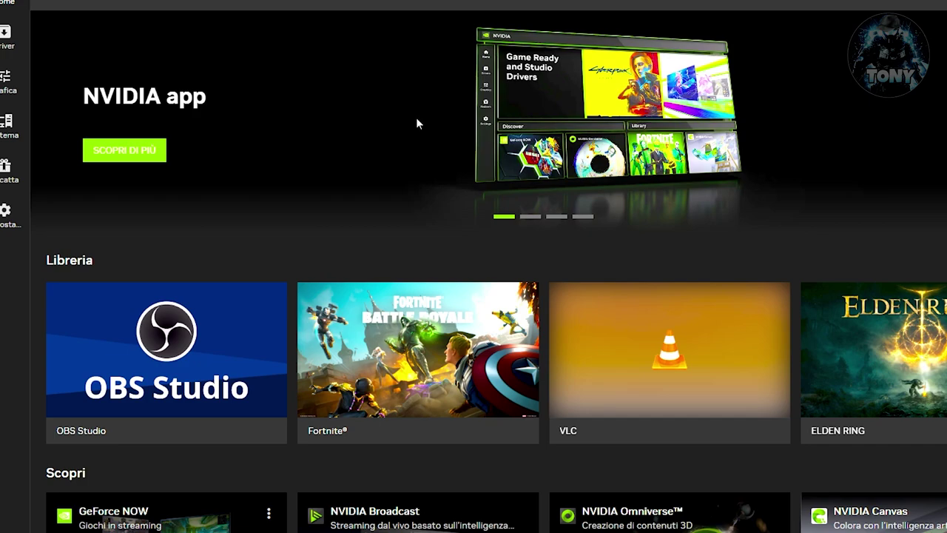
left_click(7, 90)
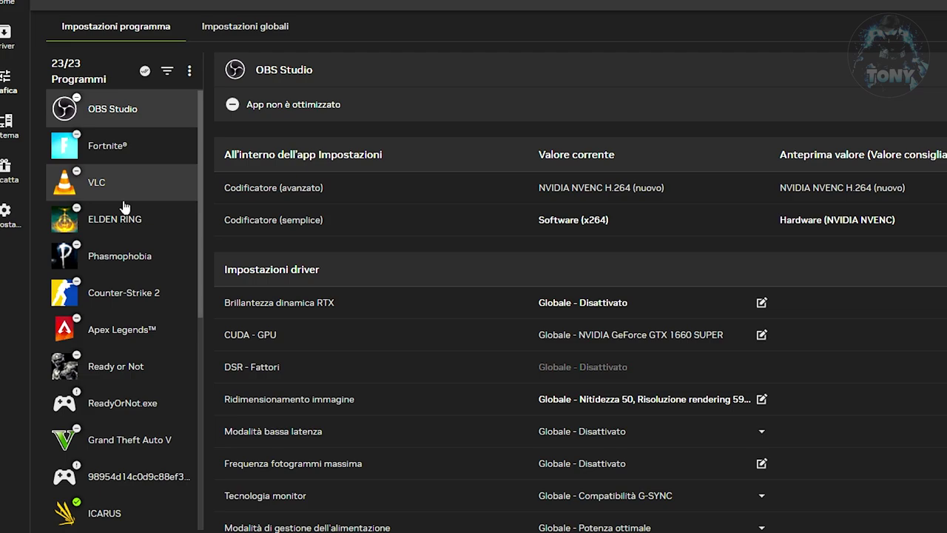
scroll(124, 208, "down", 5)
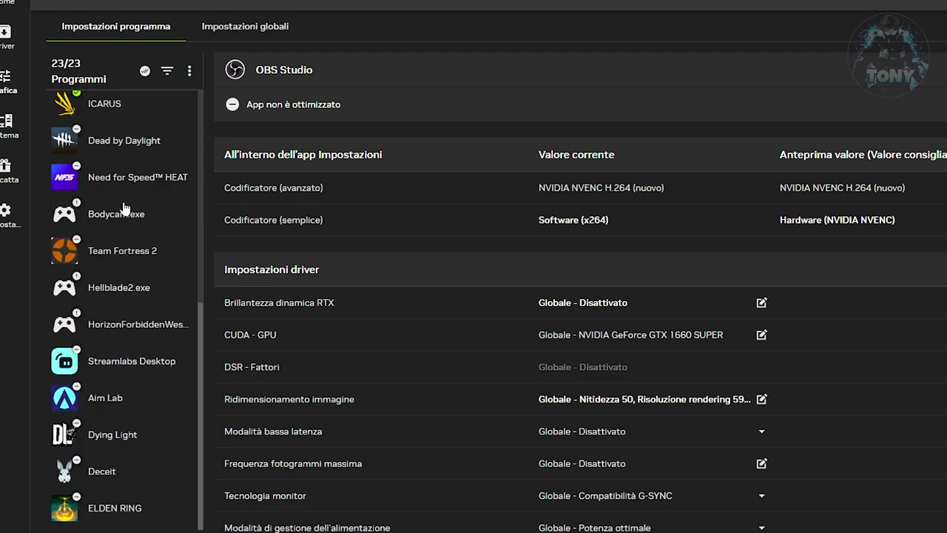
scroll(125, 207, "up", 5)
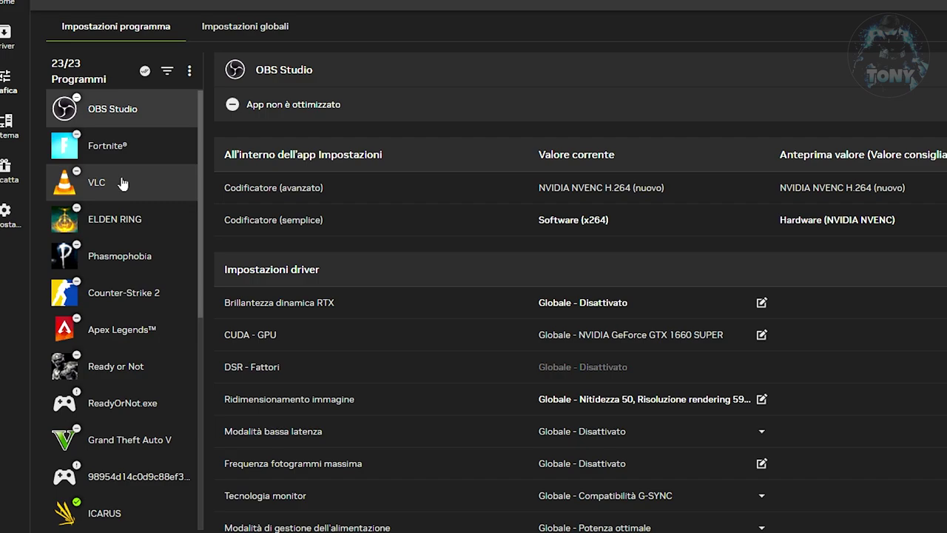
Step: Start adding a program to the list and browse to Volume (E:)
left_click(190, 71)
left_click(237, 132)
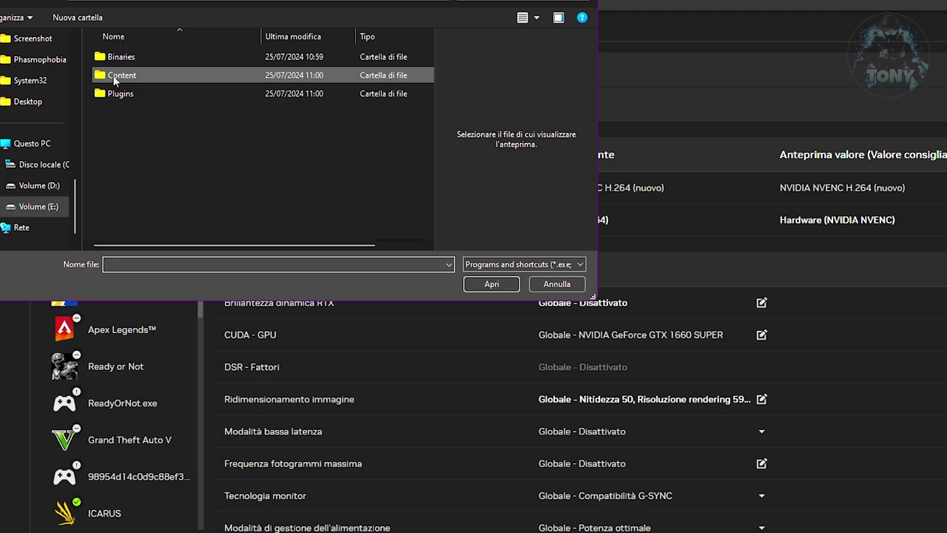
left_click(29, 143)
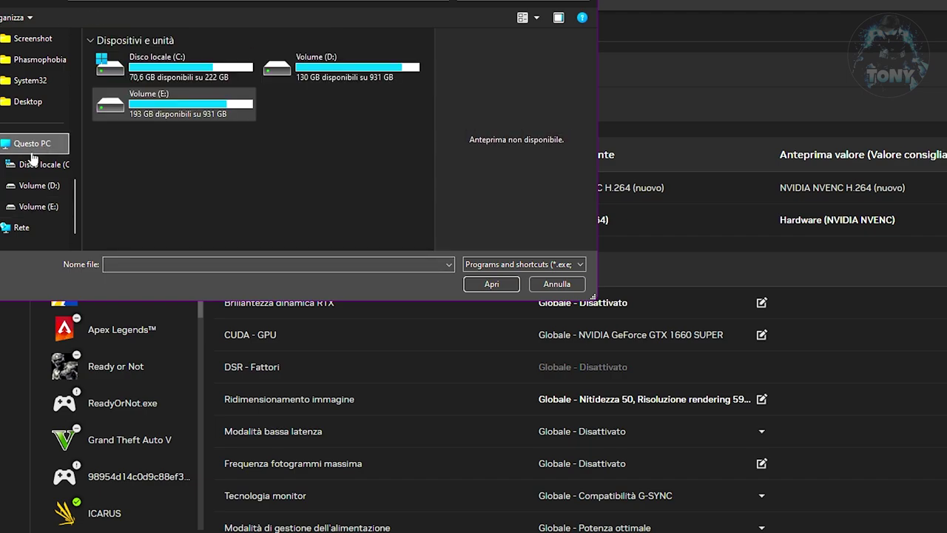
double_click(189, 119)
scroll(185, 142, "down", 3)
scroll(185, 143, "up", 3)
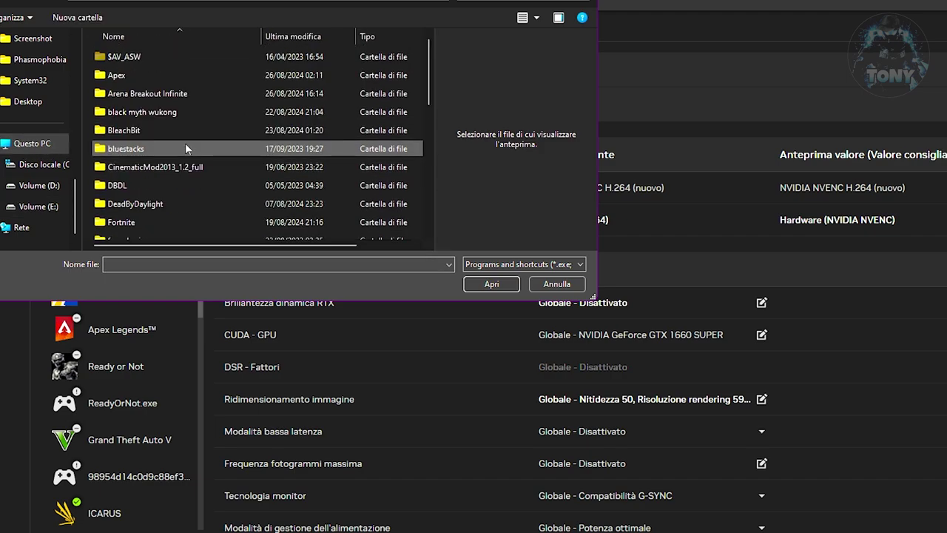
Step: Add UAGame.exe from inside the ABInfinite folder of Arena Breakout Infinite to the program list
left_click(188, 94)
double_click(217, 93)
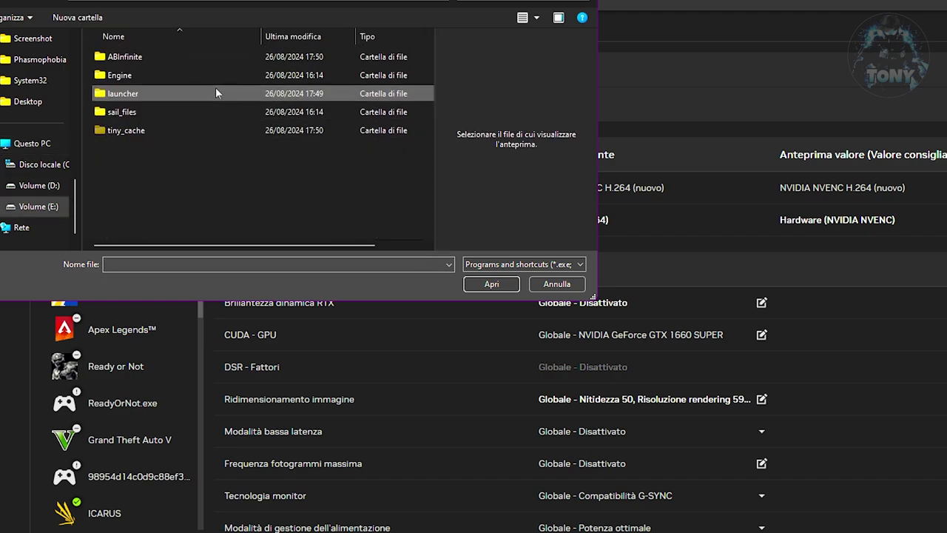
double_click(167, 59)
double_click(166, 56)
double_click(151, 76)
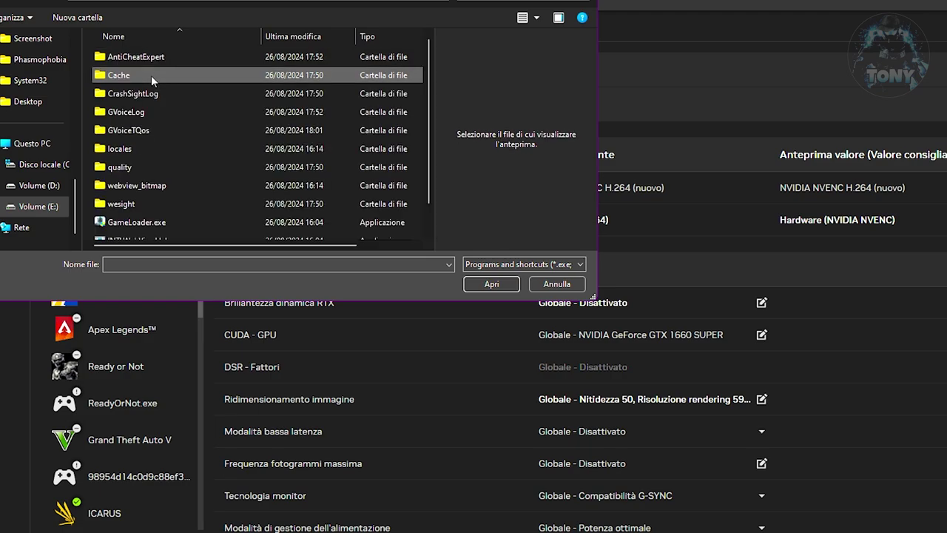
scroll(182, 176, "down", 1)
left_click(159, 233)
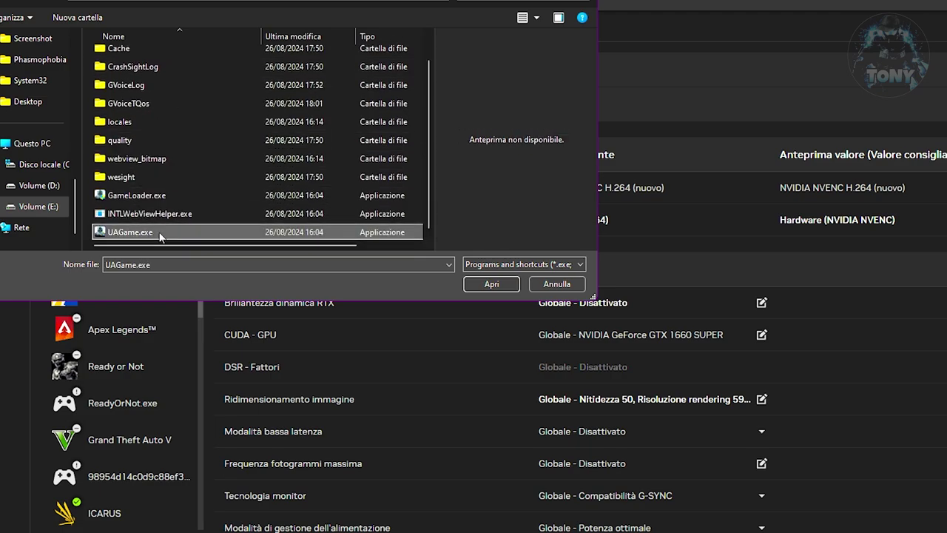
left_click(490, 284)
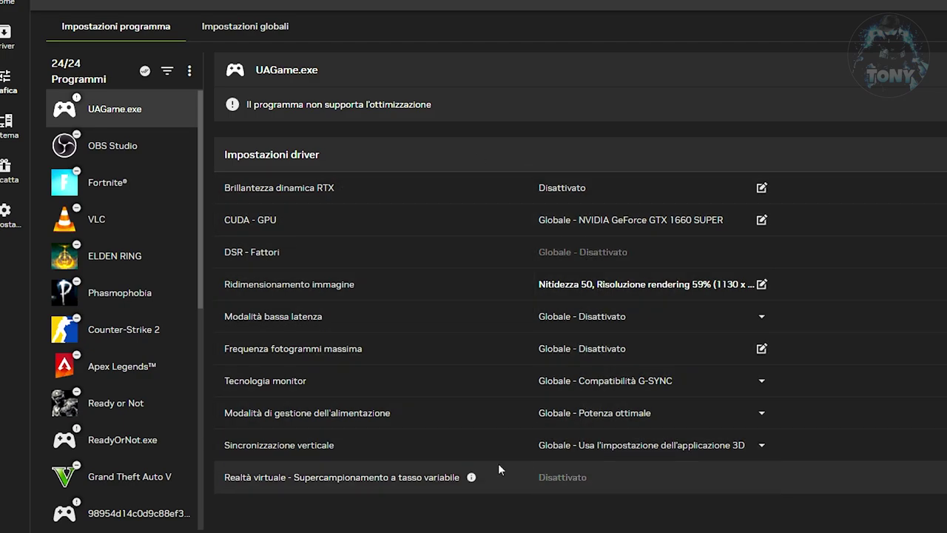
Step: Compare the program settings pages of Fortnite, OBS Studio and UAGame.exe
left_click(92, 181)
scroll(456, 264, "down", 1)
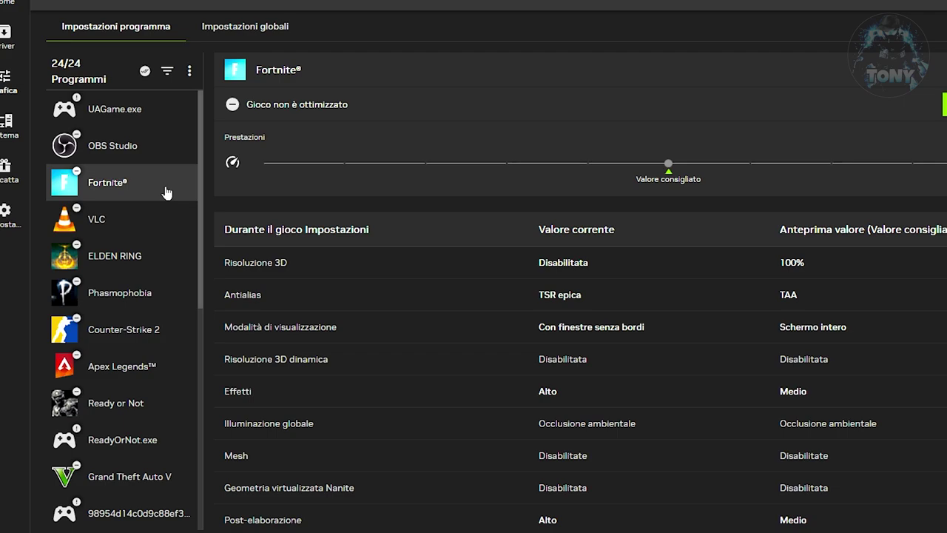
left_click(81, 119)
left_click(84, 148)
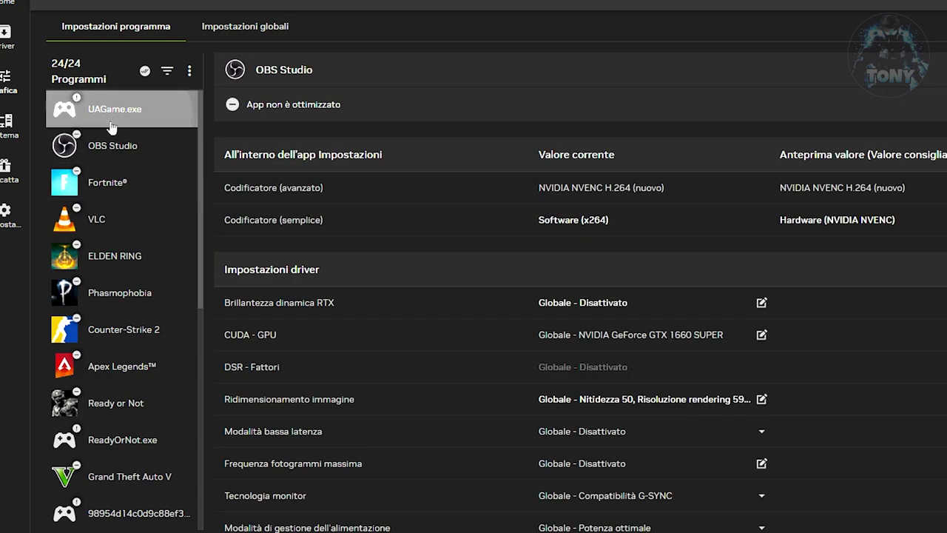
left_click(111, 127)
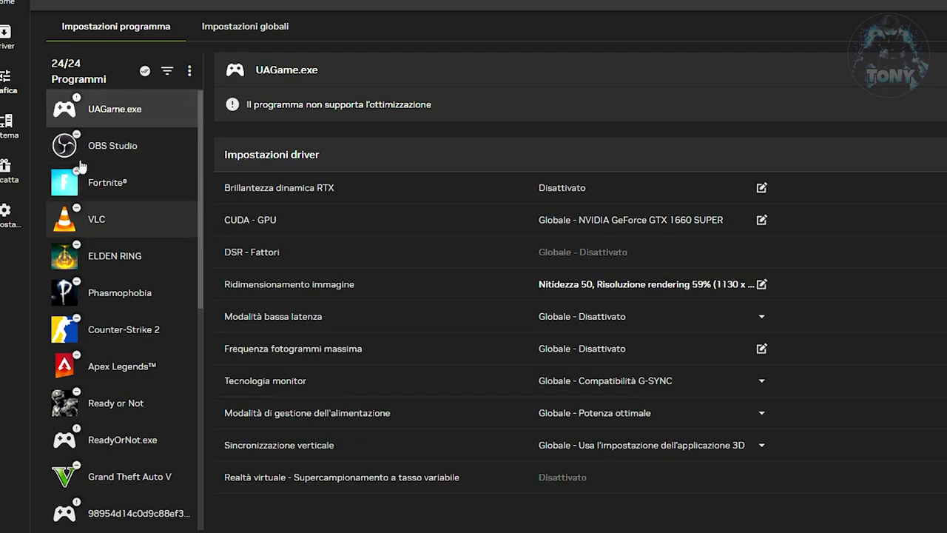
left_click(74, 185)
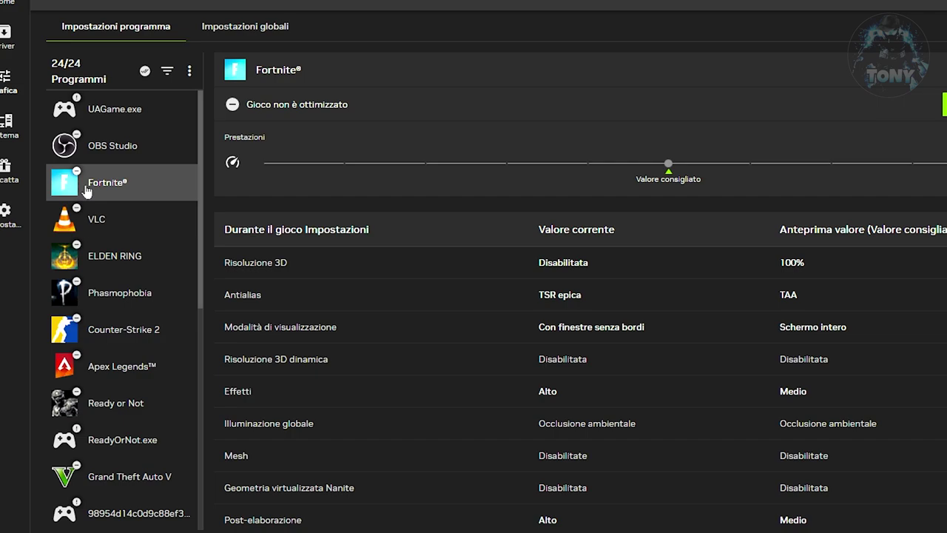
left_click(81, 108)
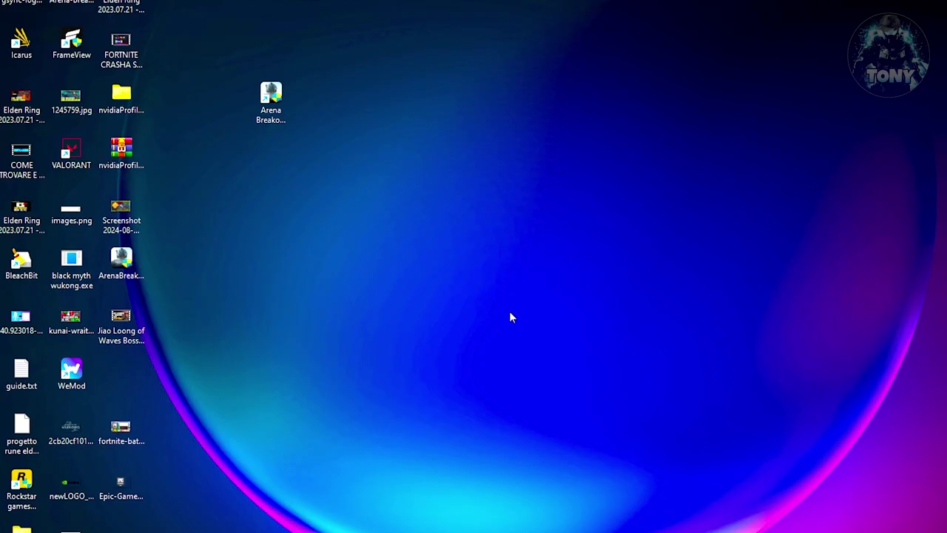
Step: Launch Arena Breakout Infinite from the desktop and look through the Game section of its settings
double_click(270, 100)
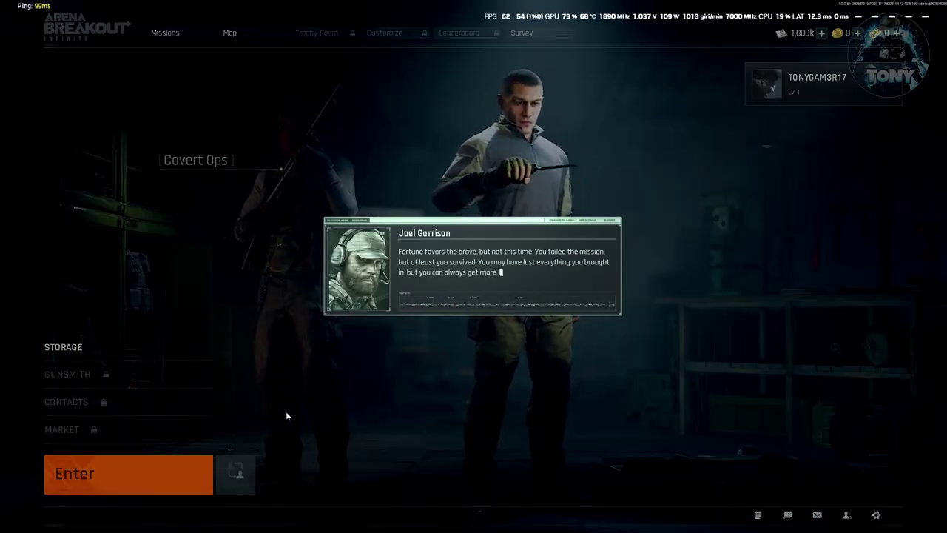
key("Escape")
left_click(173, 21)
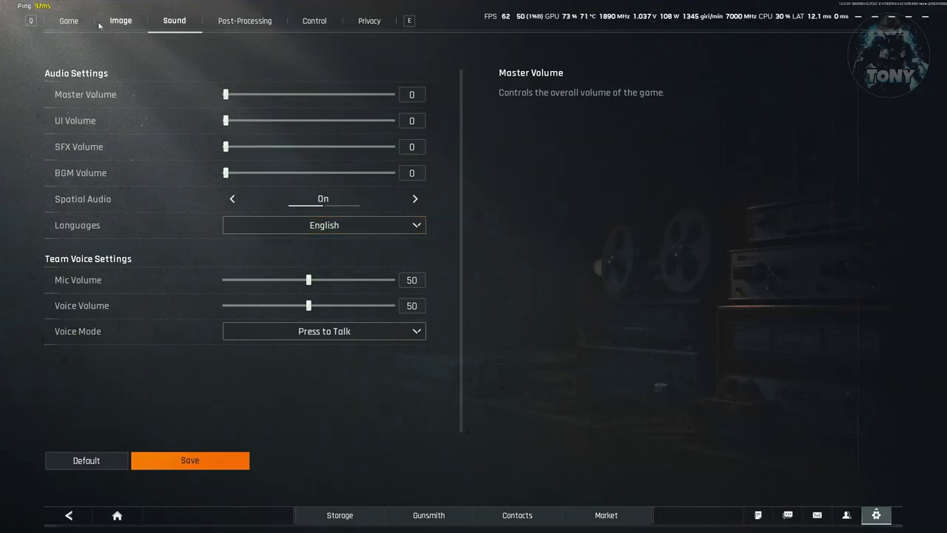
left_click(69, 20)
scroll(232, 291, "down", 3)
scroll(232, 292, "up", 2)
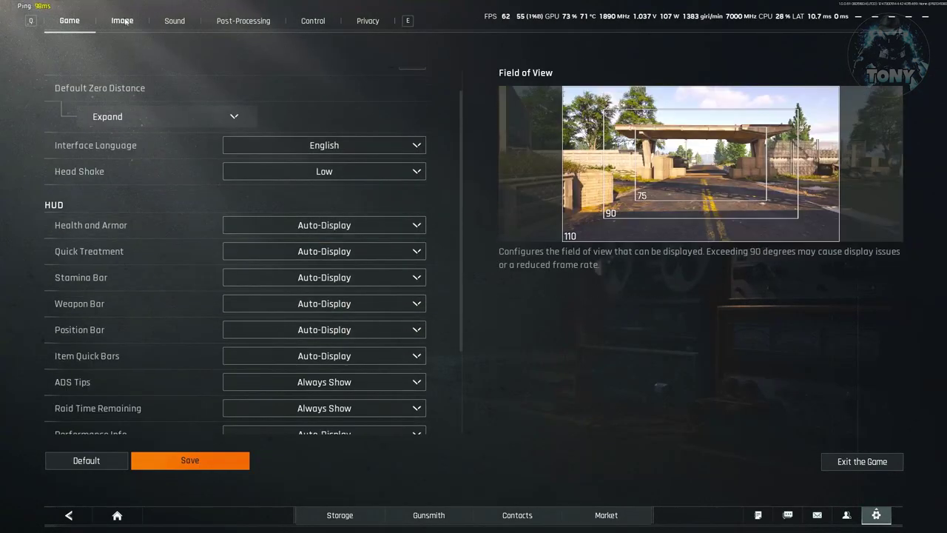
Step: In the image settings, choose Windowed Full-Screen as Screen Mode and Low as Overall Quality
left_click(123, 21)
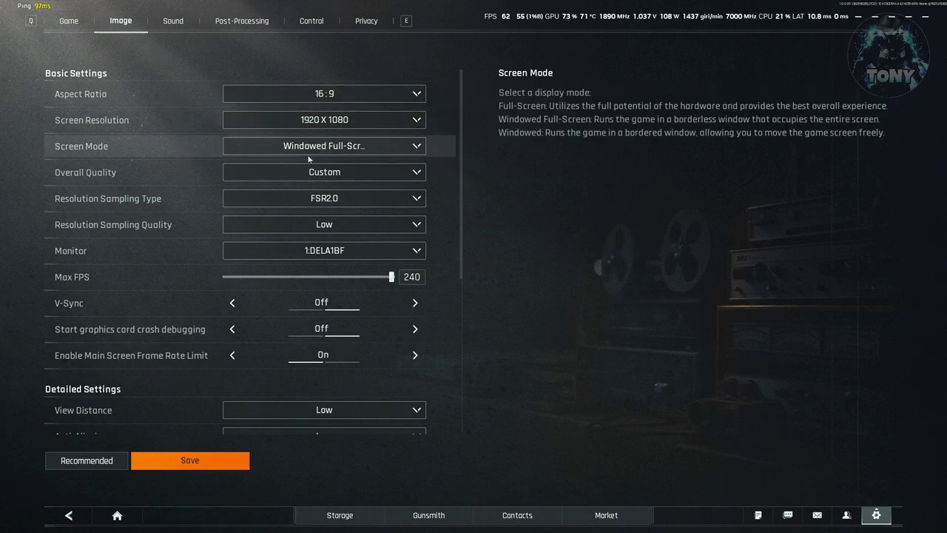
left_click(332, 145)
left_click(325, 192)
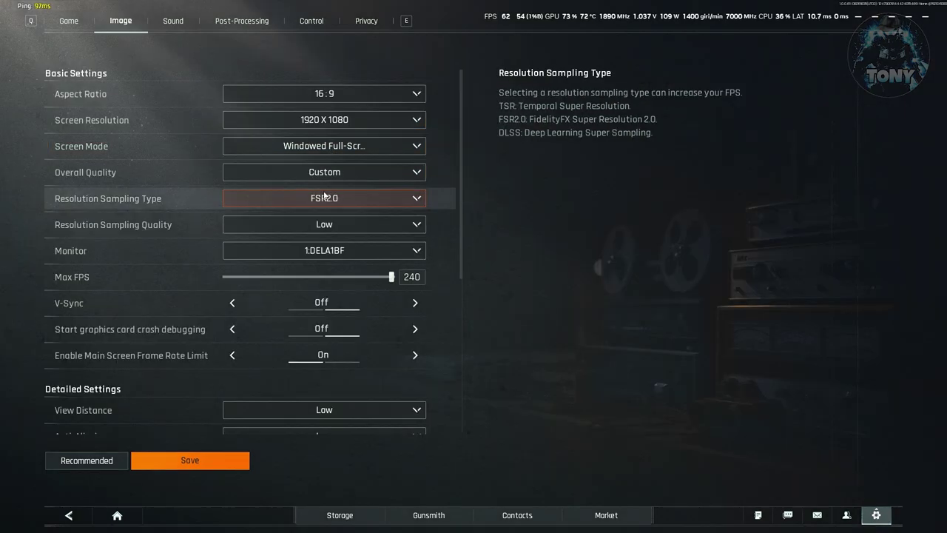
left_click(325, 172)
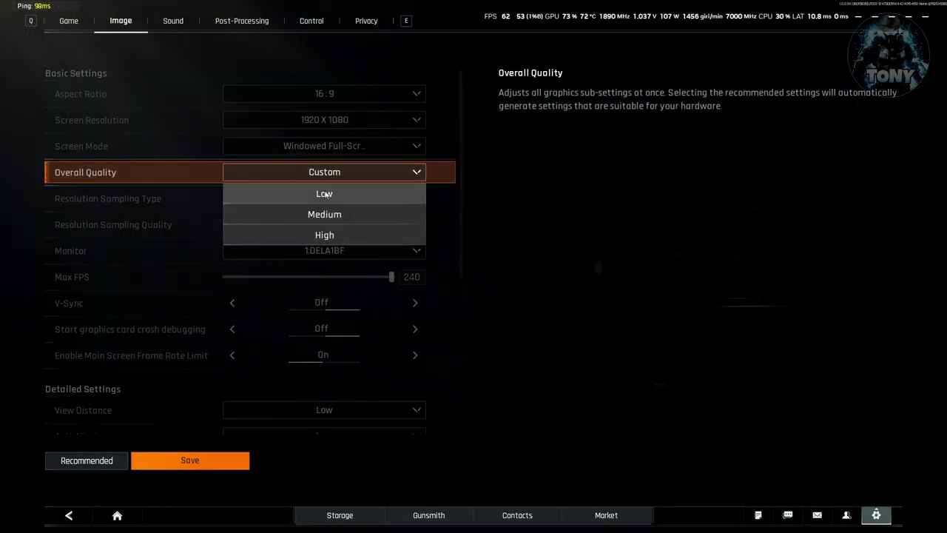
left_click(328, 189)
Step: Set View Distance and Texture Quality to Medium in the detailed image settings
scroll(168, 228, "down", 3)
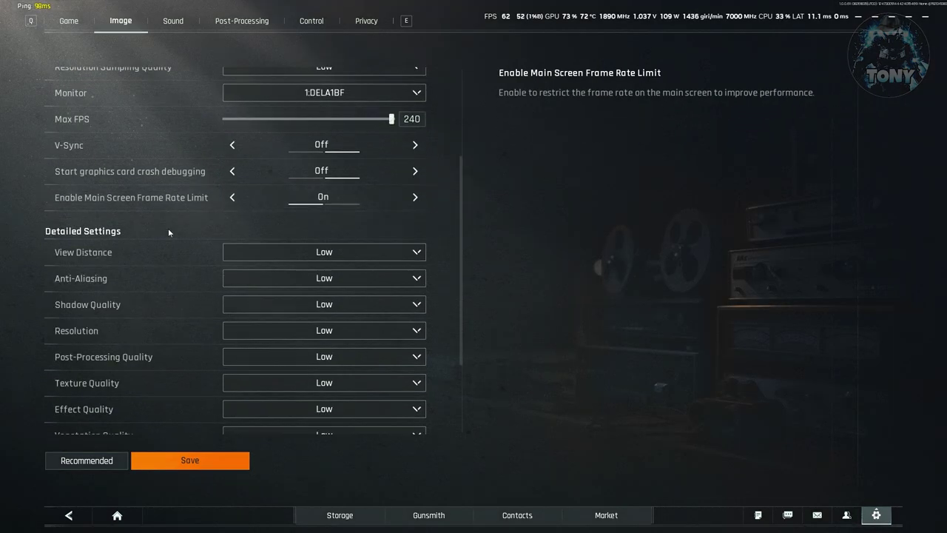
left_click(236, 252)
left_click(230, 298)
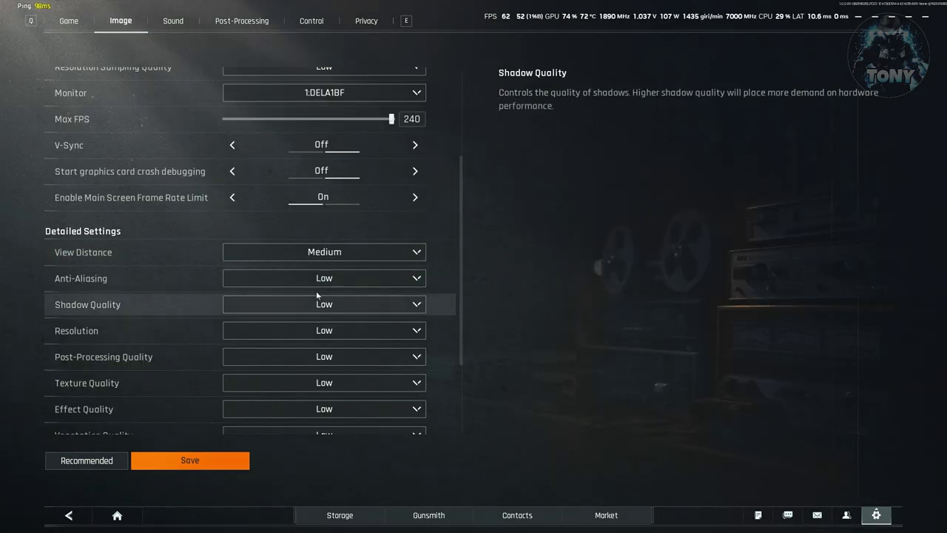
scroll(214, 283, "down", 1)
scroll(214, 287, "down", 1)
left_click(308, 320)
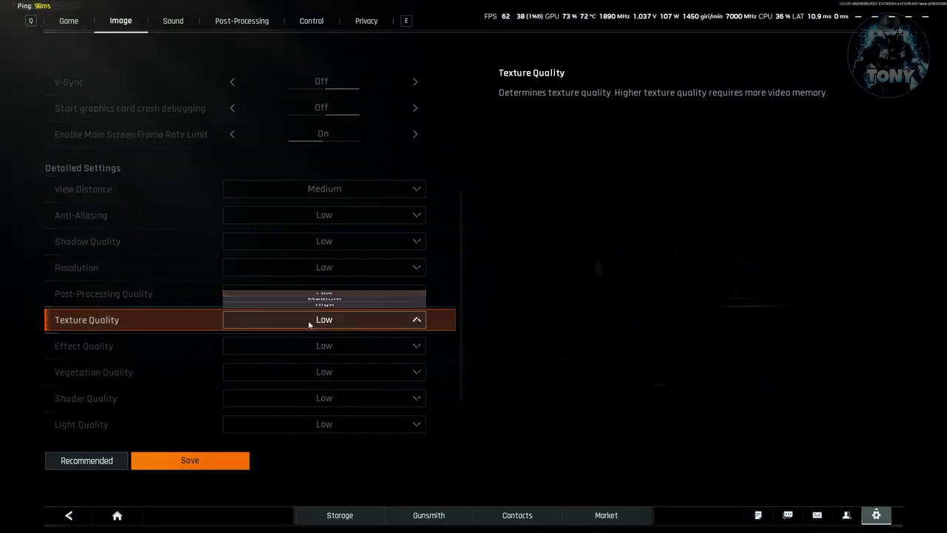
left_click(324, 276)
scroll(165, 336, "down", 2)
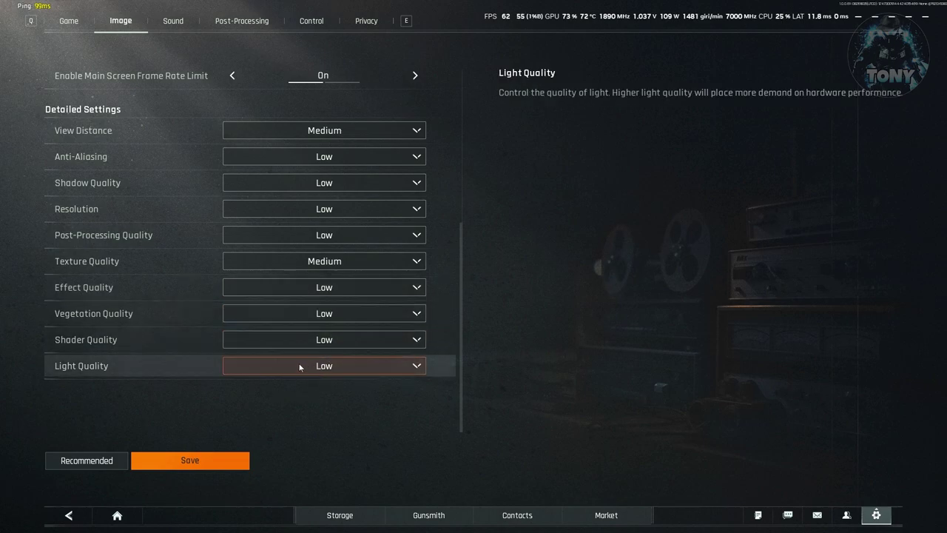
scroll(205, 324, "up", 1)
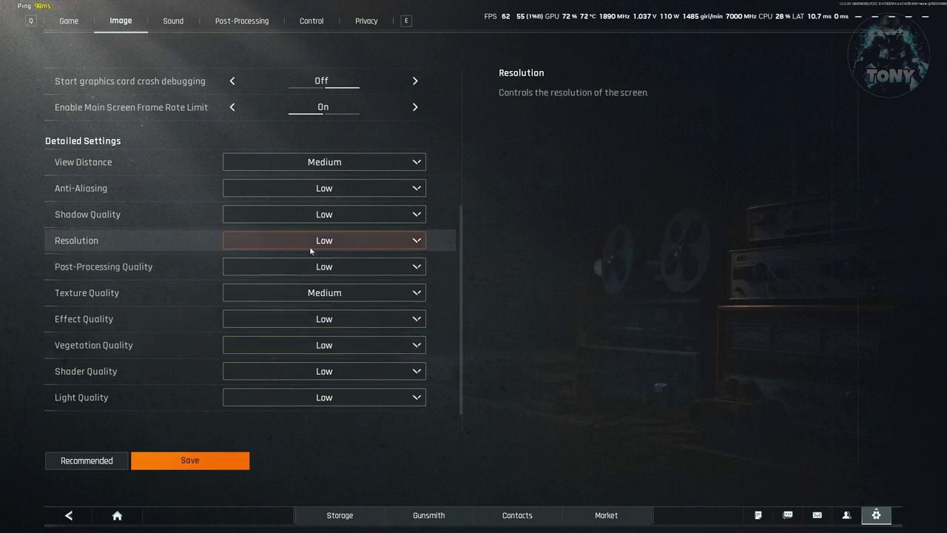
Step: Set Resolution to Medium in the detailed image settings and save the current settings
left_click(338, 242)
left_click(319, 282)
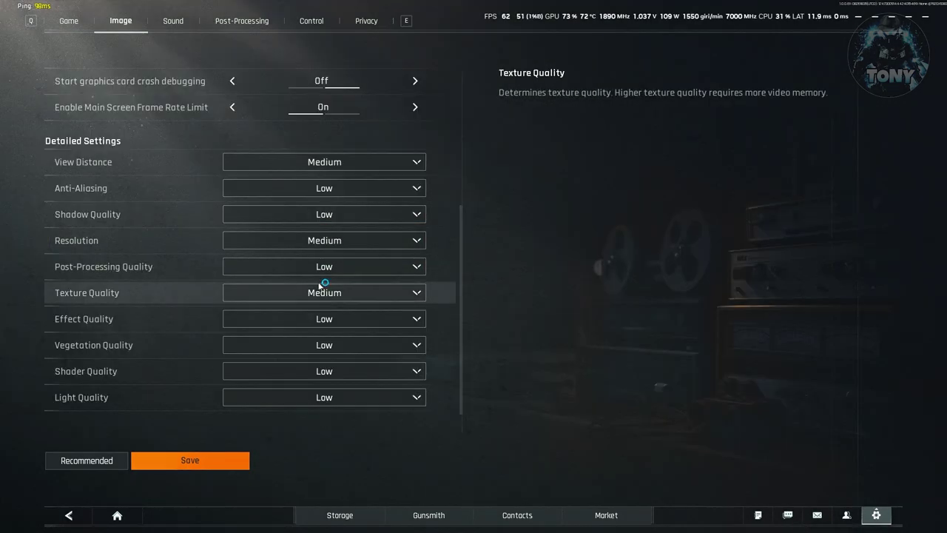
left_click(191, 460)
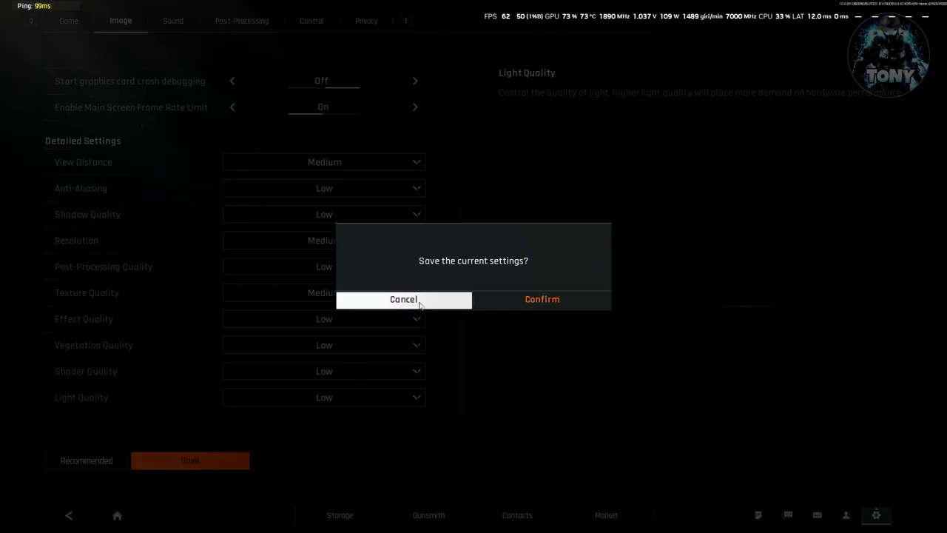
left_click(520, 302)
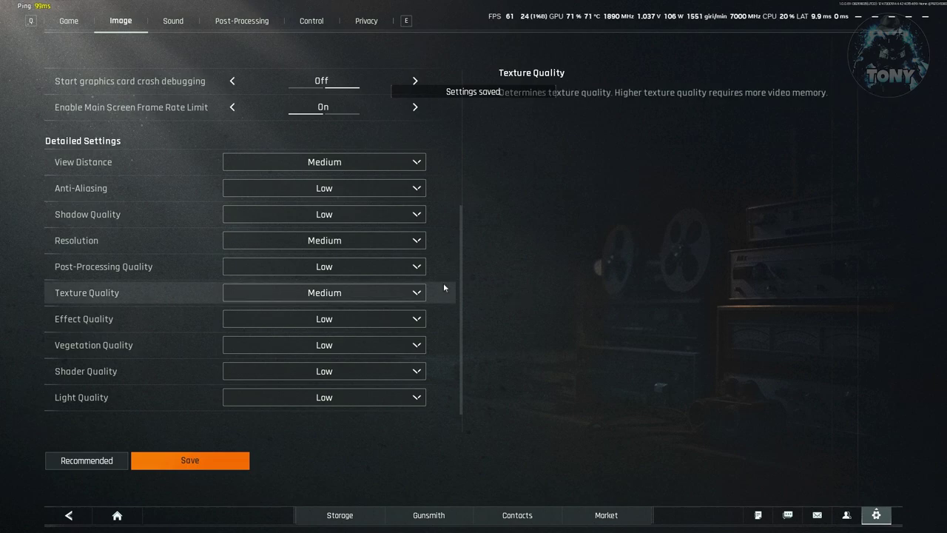
Step: Review the basic image settings, including Max FPS and V-Sync, and leave the settings screen
scroll(422, 298, "up", 5)
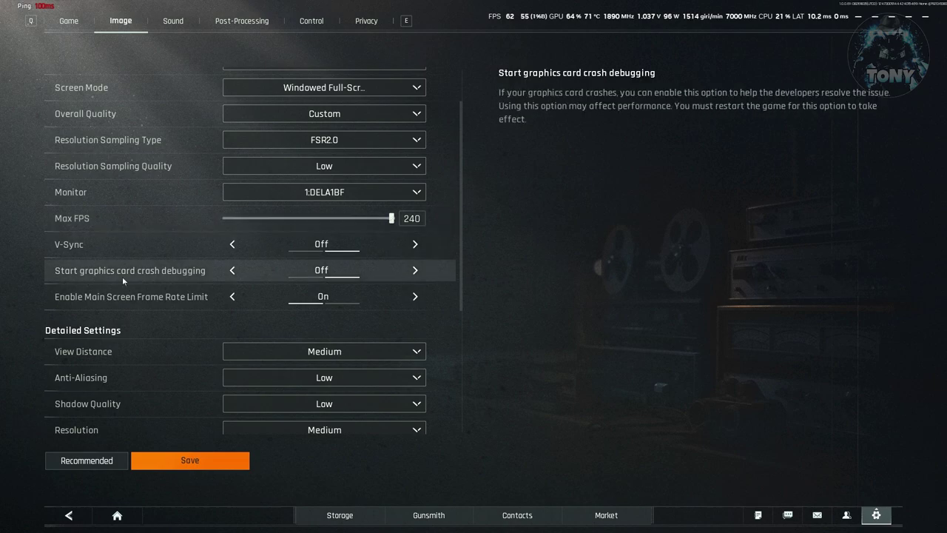
scroll(304, 306, "up", 2)
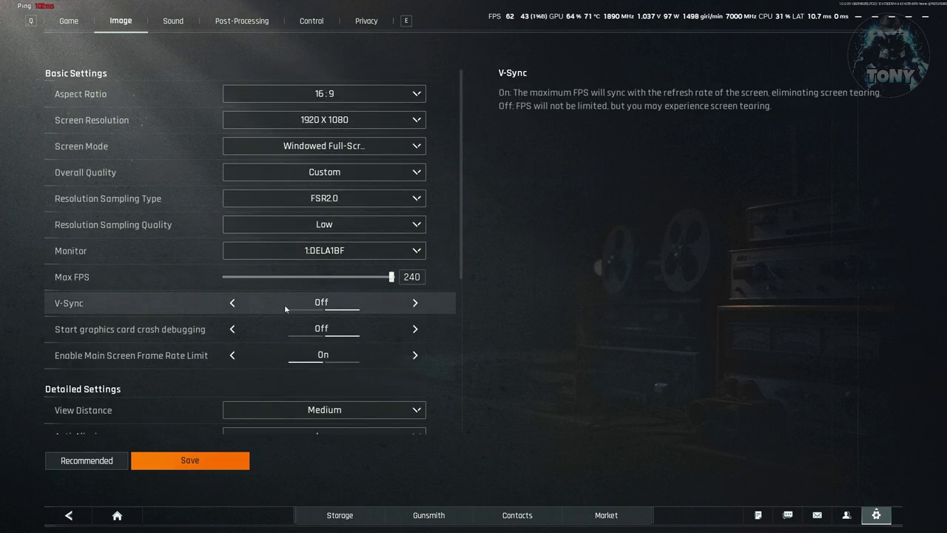
key("Escape")
left_click(527, 298)
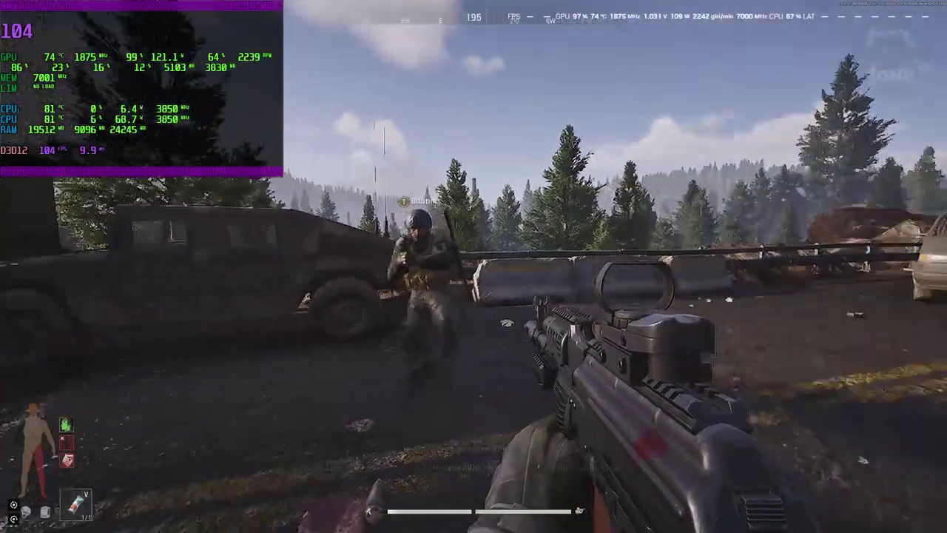
right_click(473, 266)
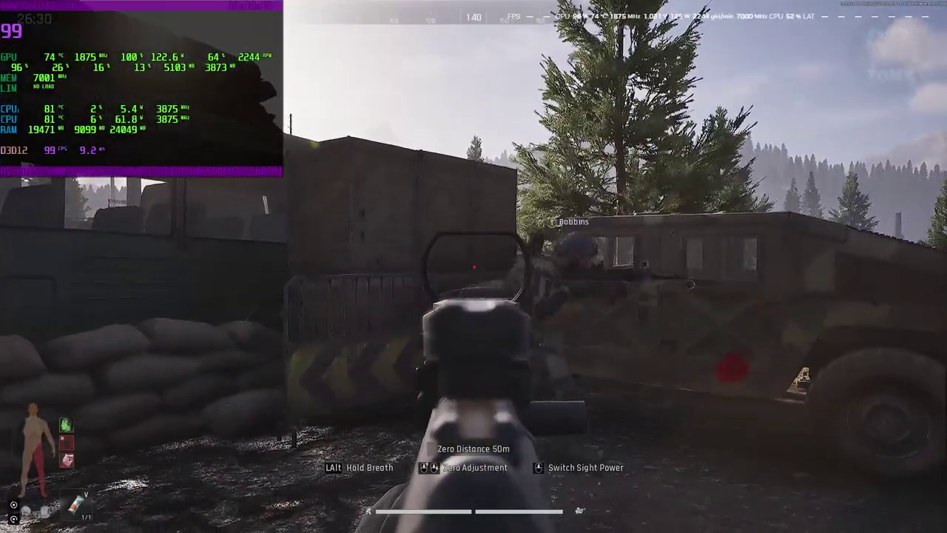
right_click(473, 267)
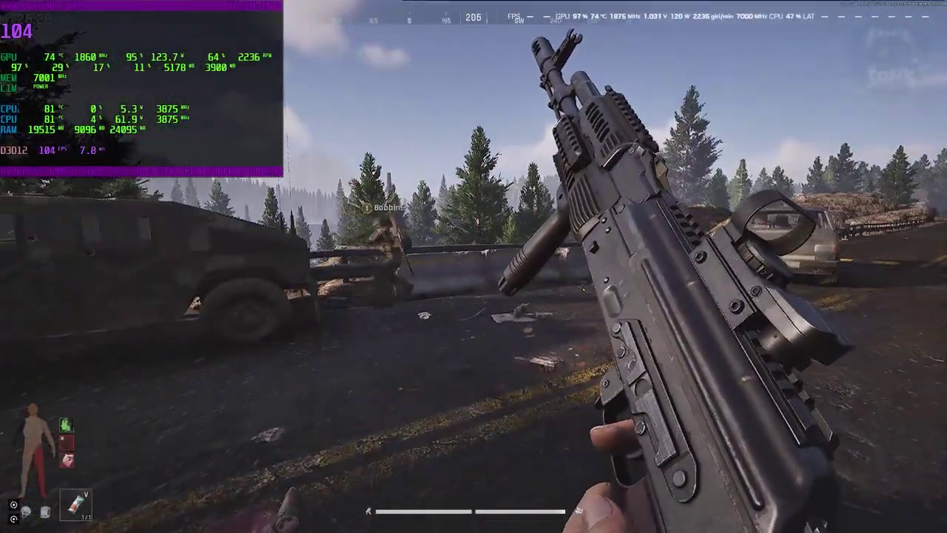
key("w")
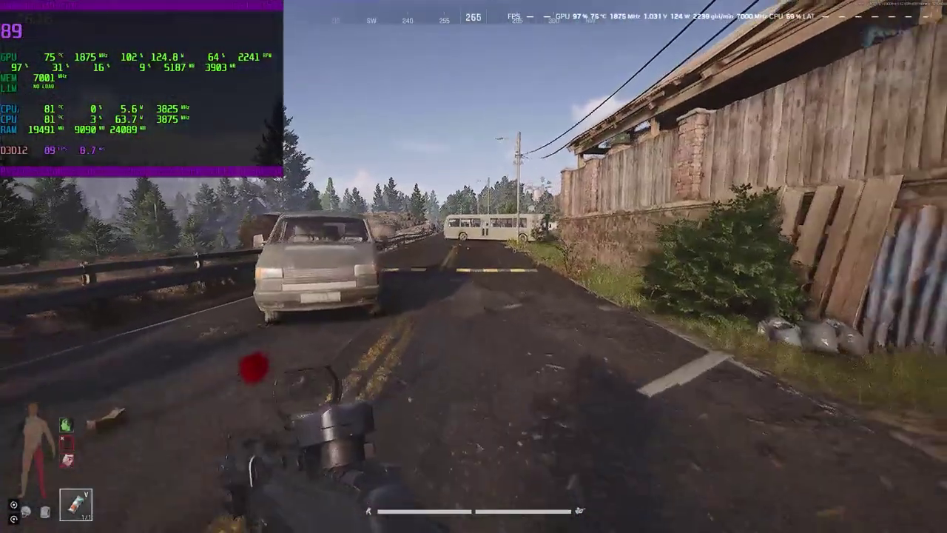
key("w")
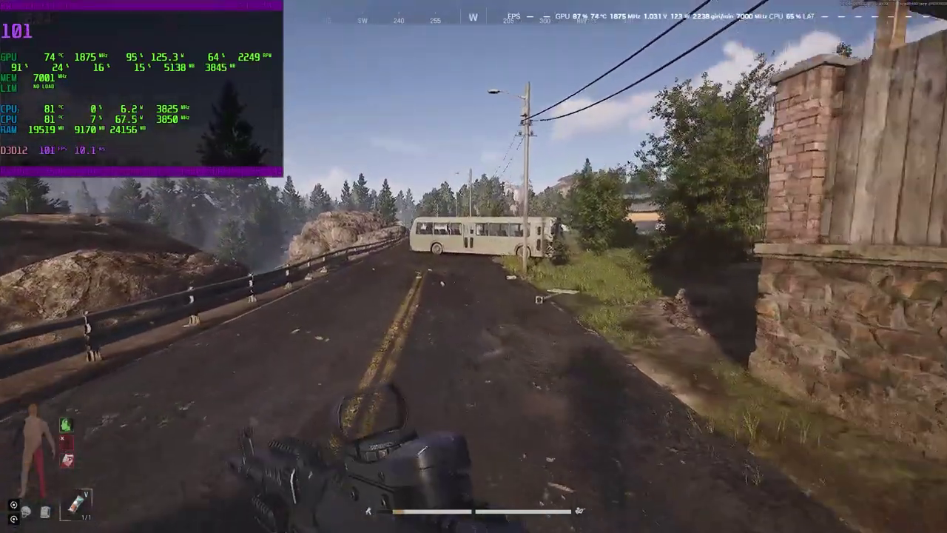
key("w")
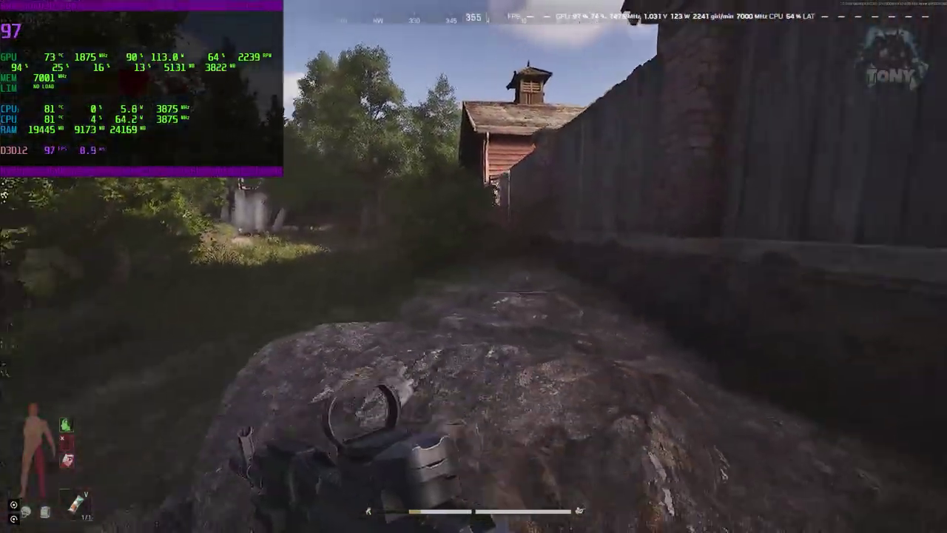
key("w")
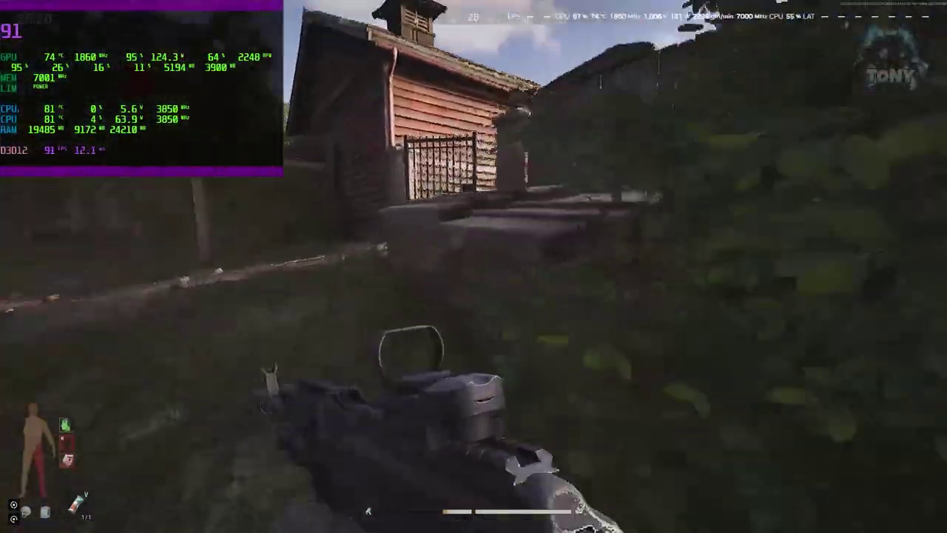
key("w")
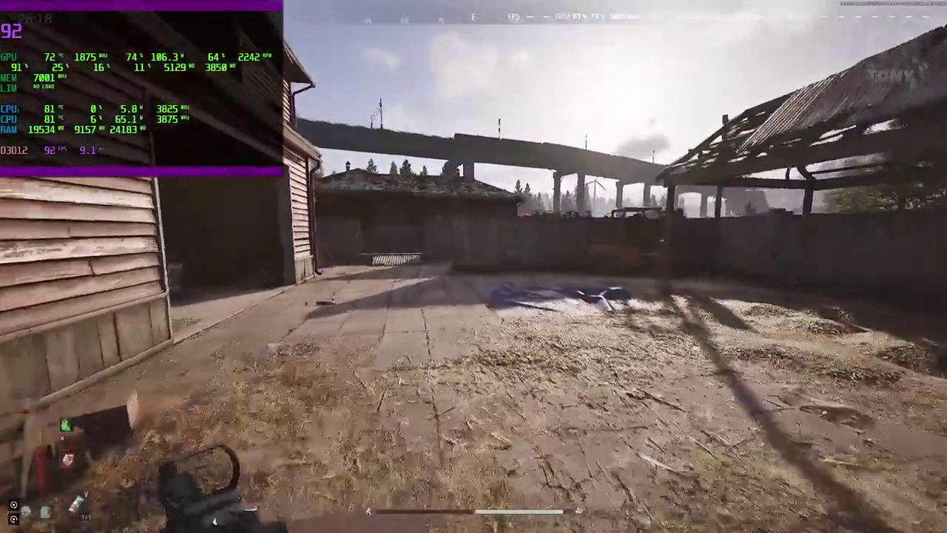
key("w")
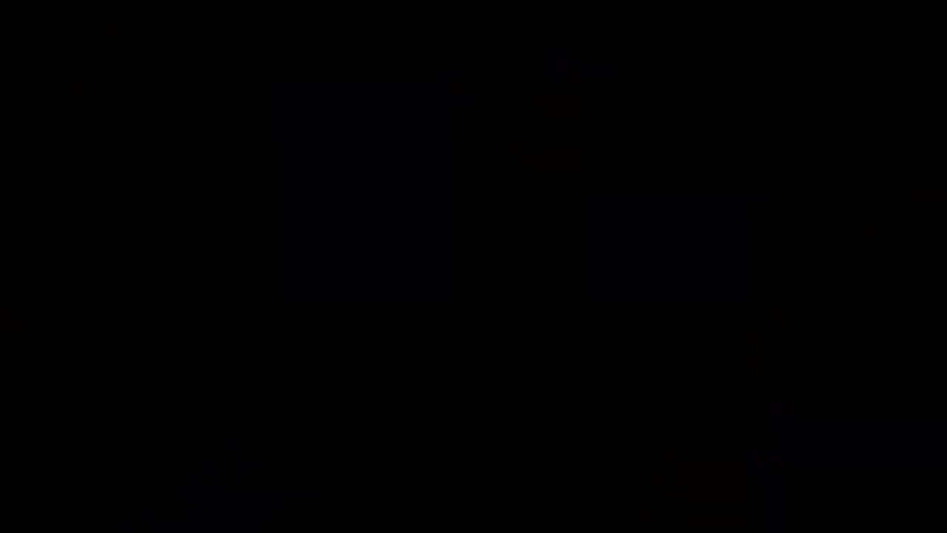